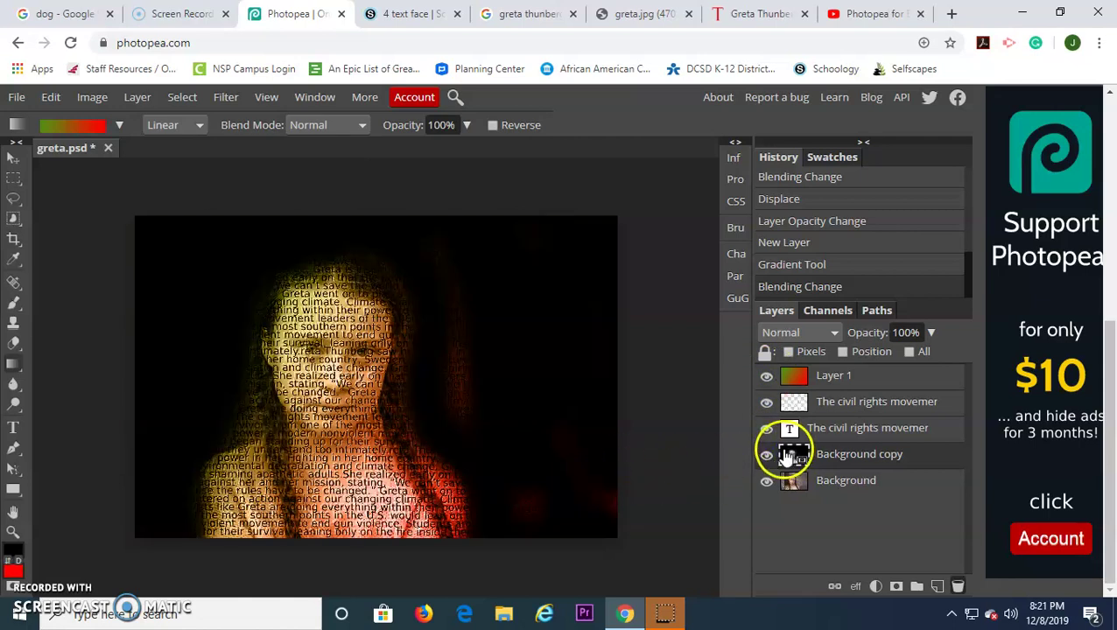
- Examine how the layers build up the finished text portrait by switching their visibility
click(766, 428)
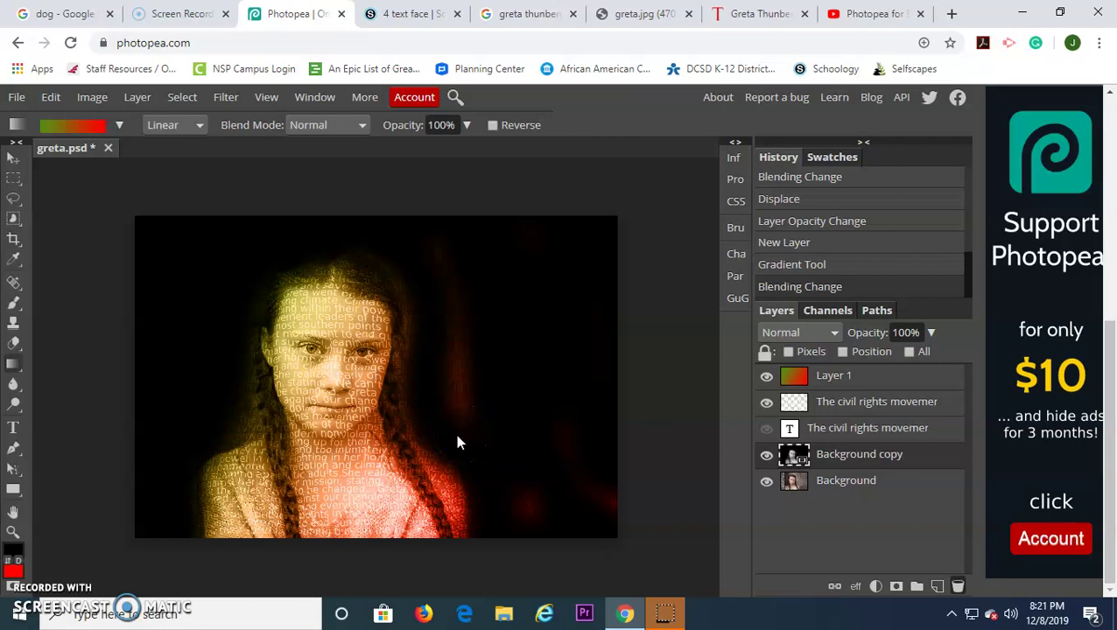
drag(766, 454, 773, 374)
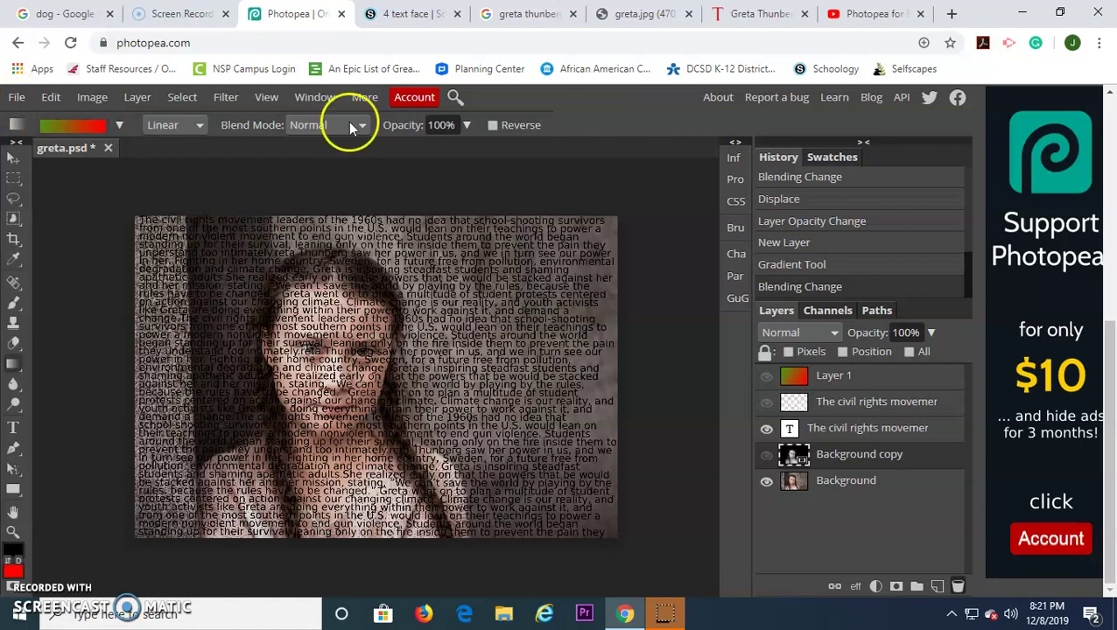
- Bring up the dialog for opening an image from a URL
click(15, 96)
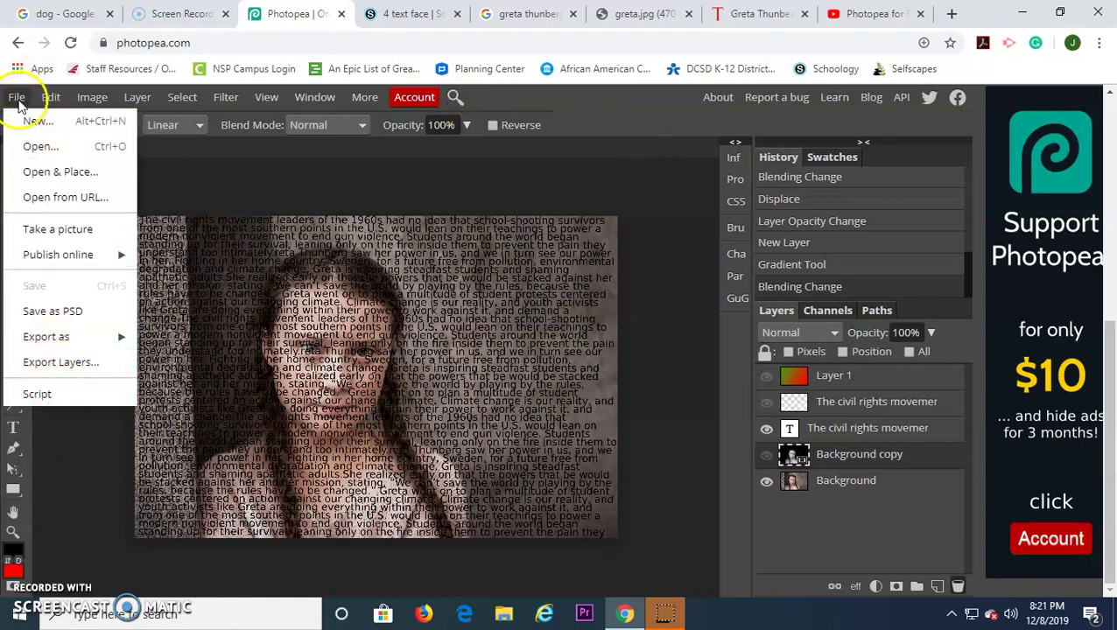
click(16, 96)
click(19, 97)
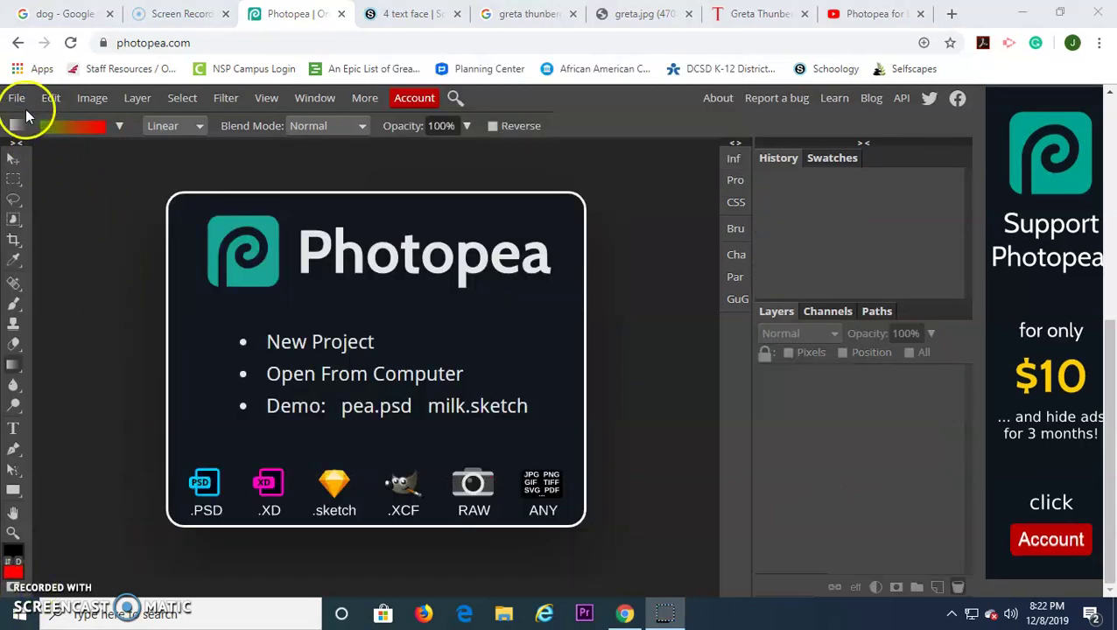
click(16, 98)
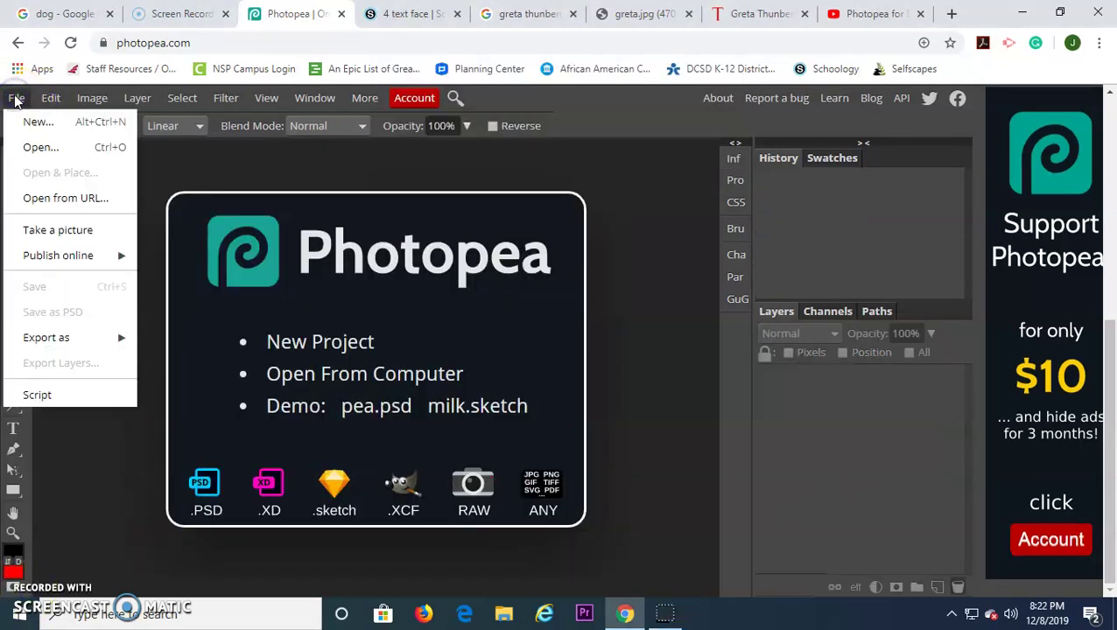
click(60, 199)
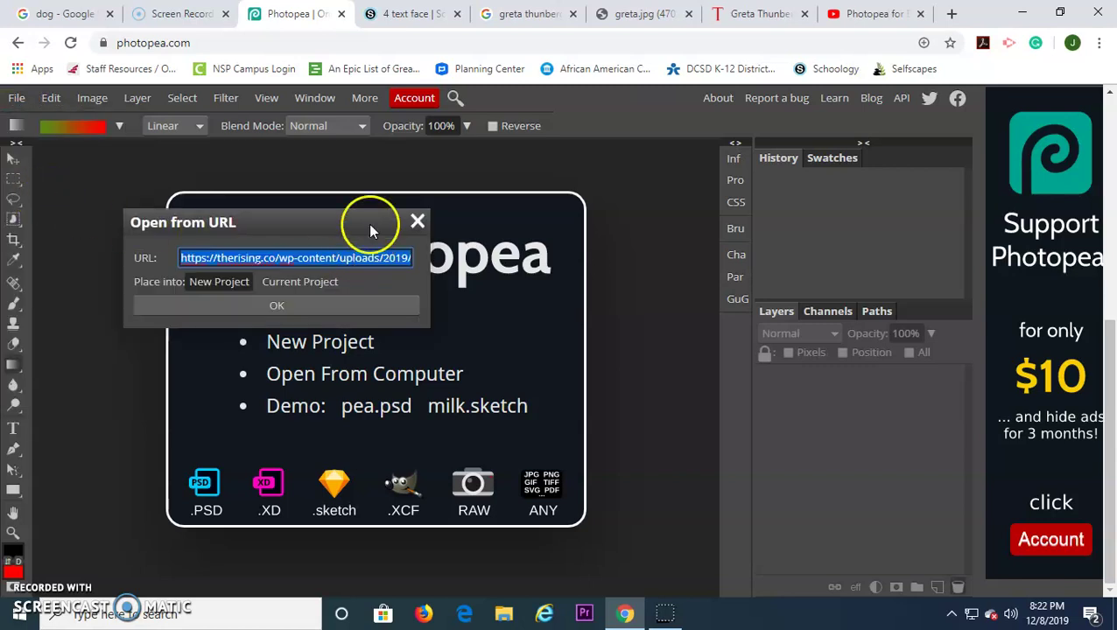
- Review the source portrait, the image search results and the TIME 100 article on Greta Thunberg in the browser
click(644, 13)
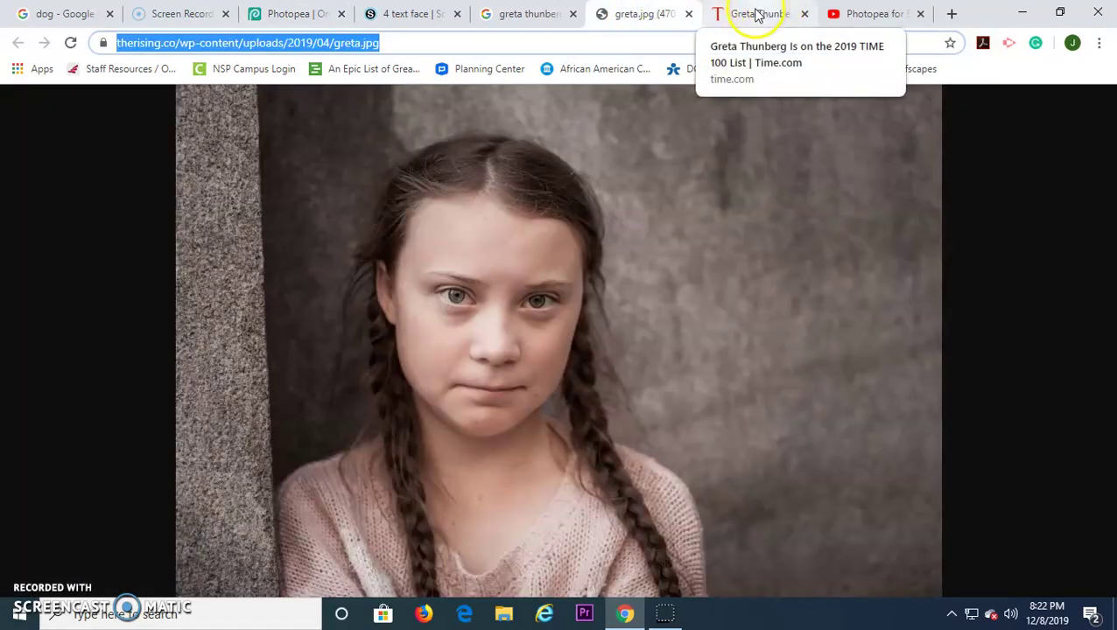
click(529, 14)
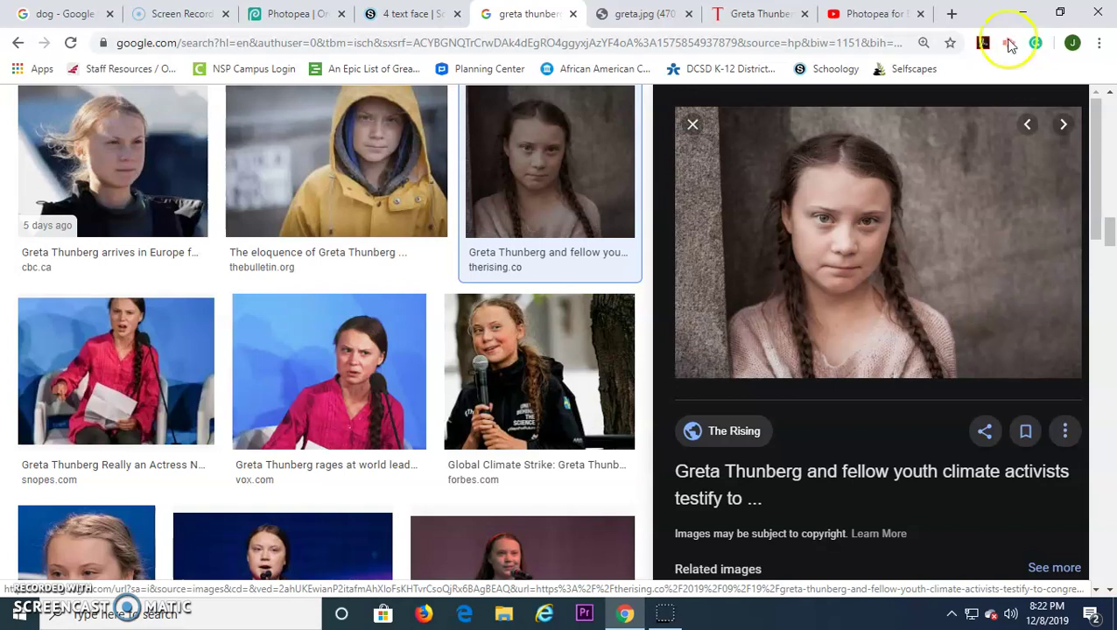
click(646, 15)
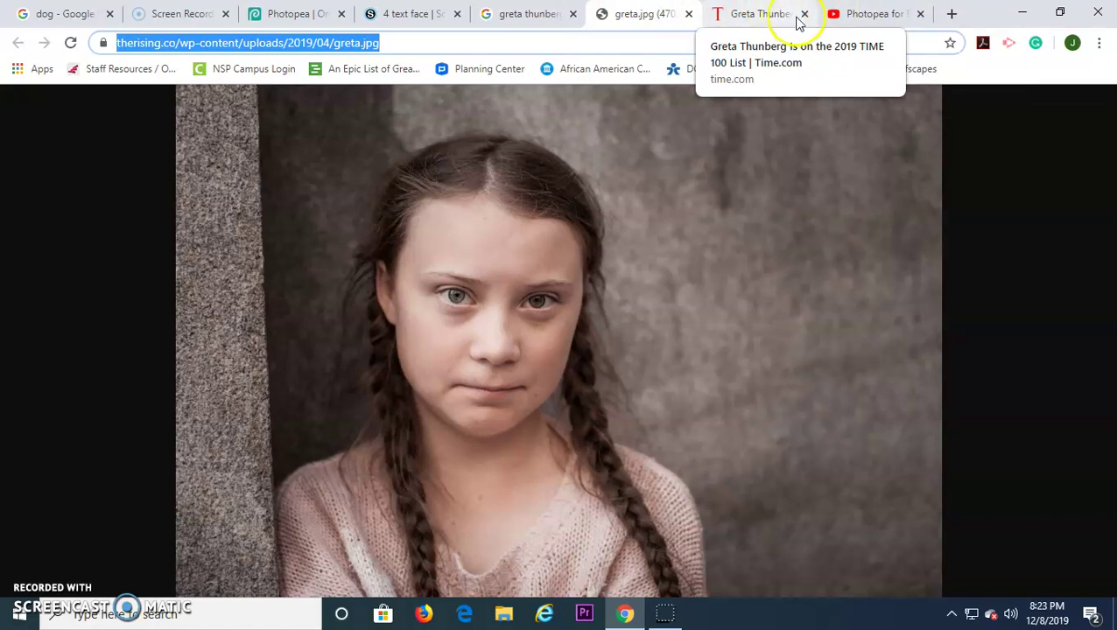
click(761, 14)
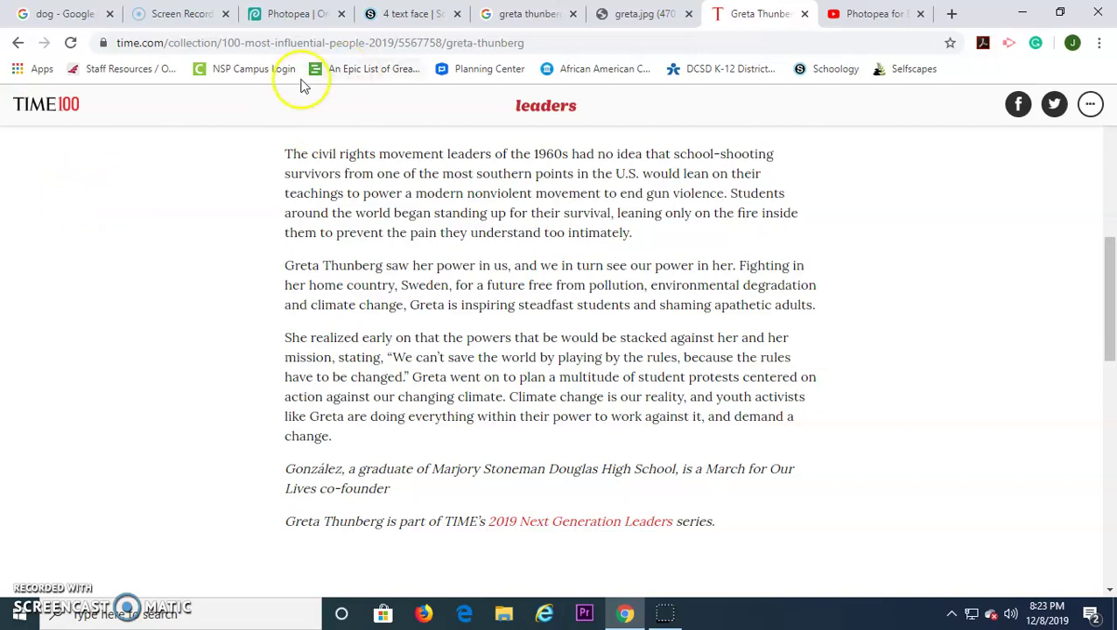
scroll(300, 262, up, 8)
scroll(317, 262, down, 6)
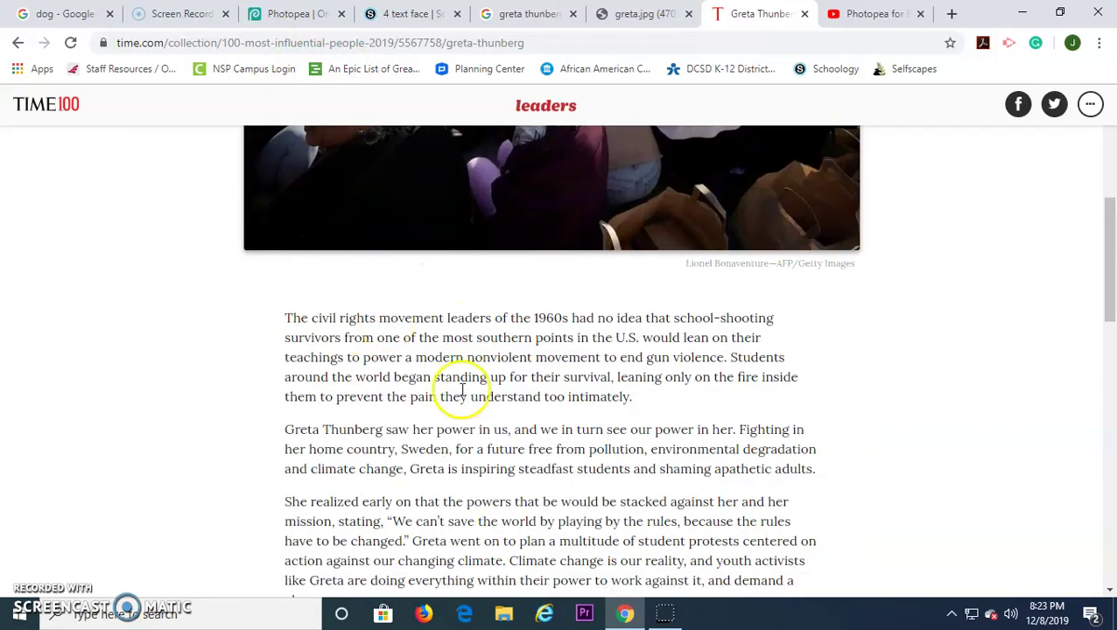
click(517, 14)
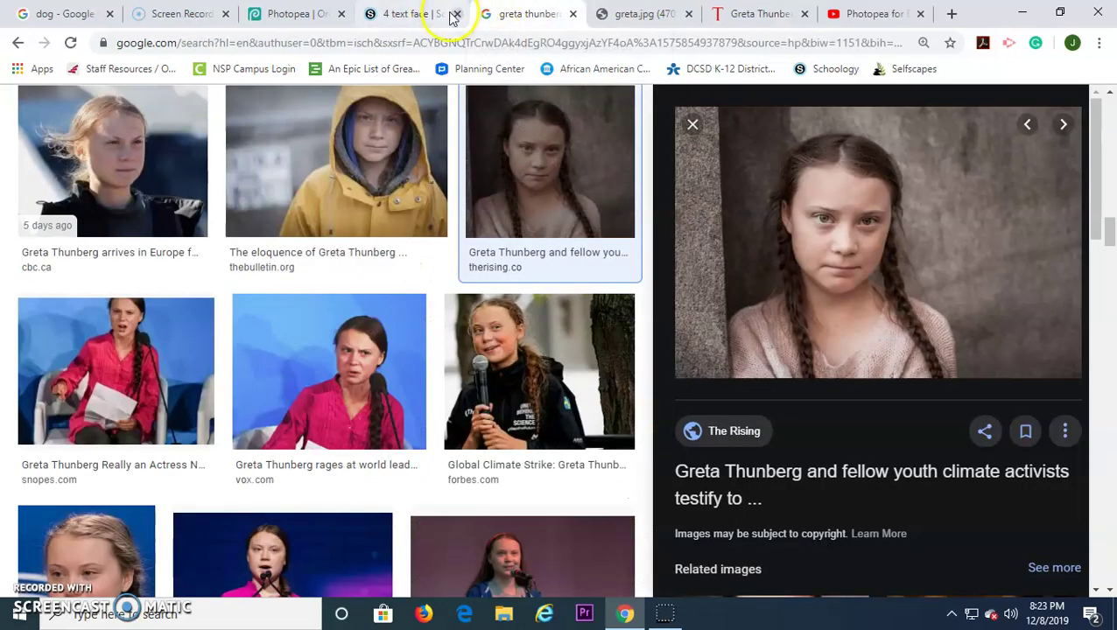
- Copy the full web address of the greta.jpg portrait on therising.co
click(639, 14)
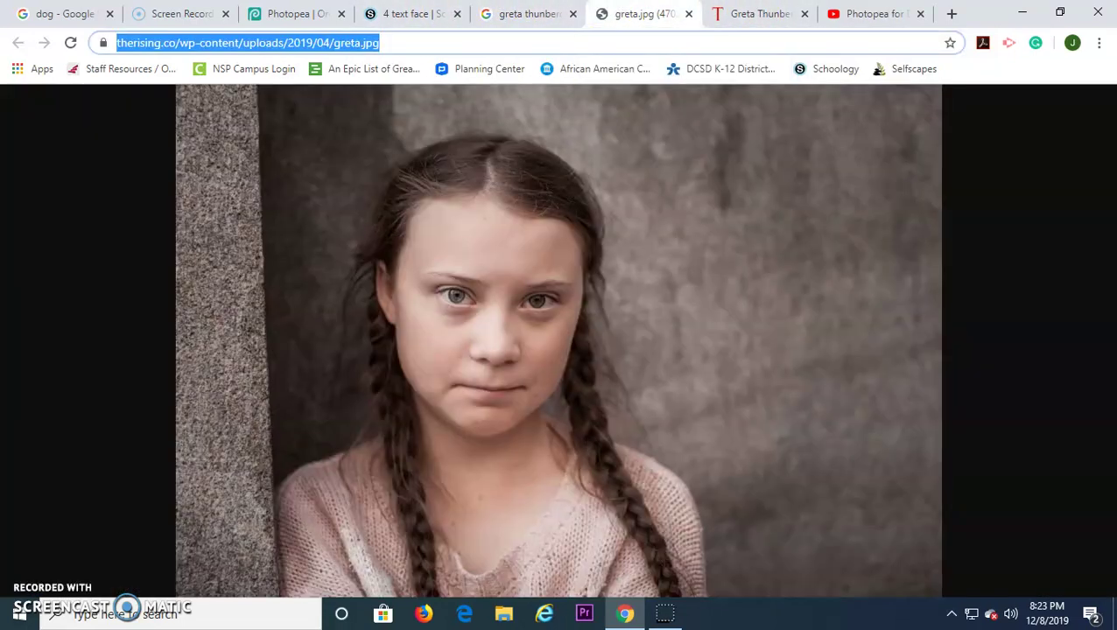
right_click(480, 246)
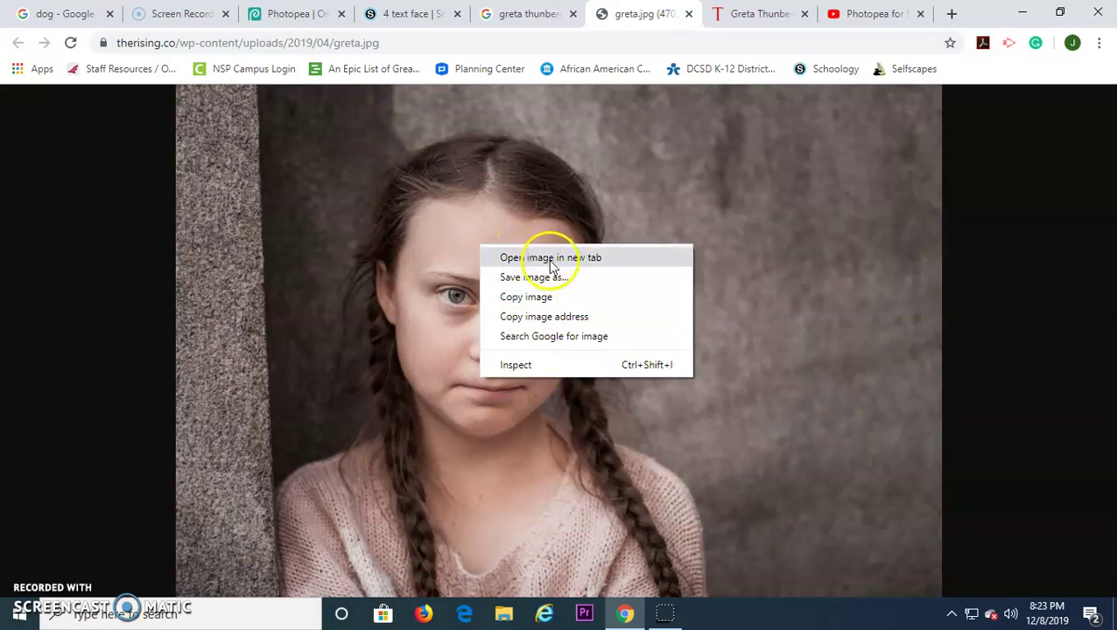
click(410, 41)
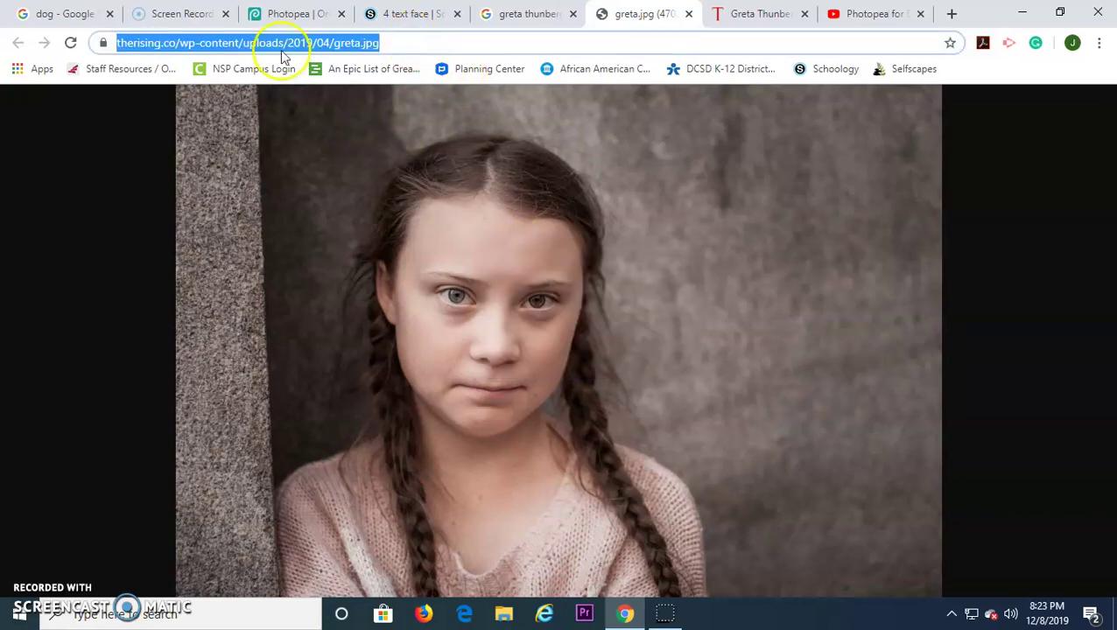
drag(444, 50, 56, 22)
key(ctrl+c)
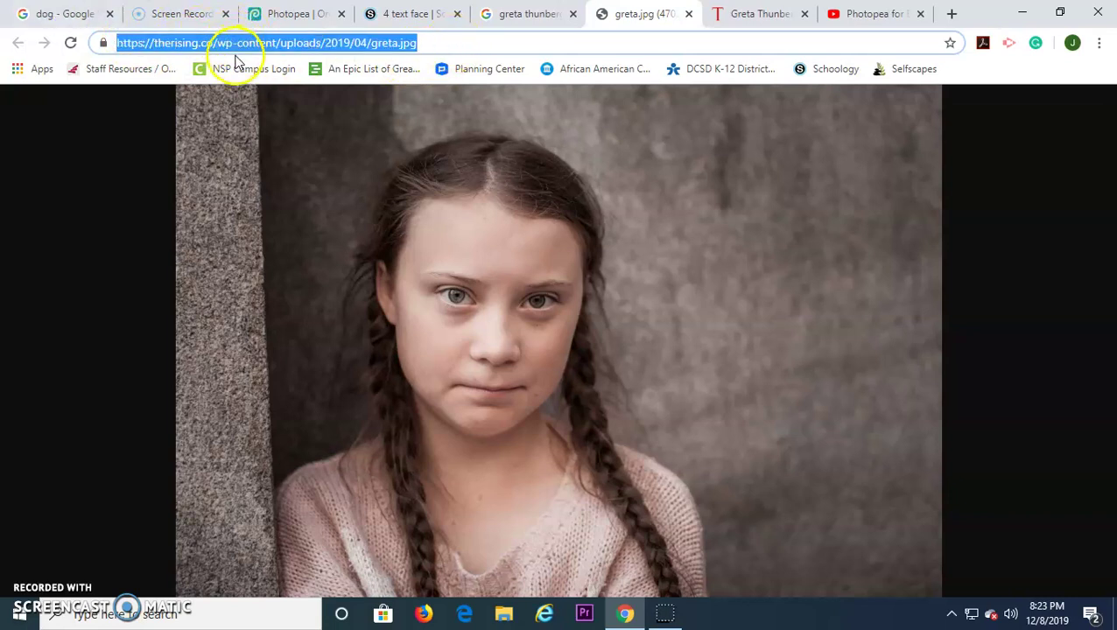
- Back in Photopea, open the portrait as a new project from the copied greta.jpg URL, dismissing the advertising notice
click(295, 13)
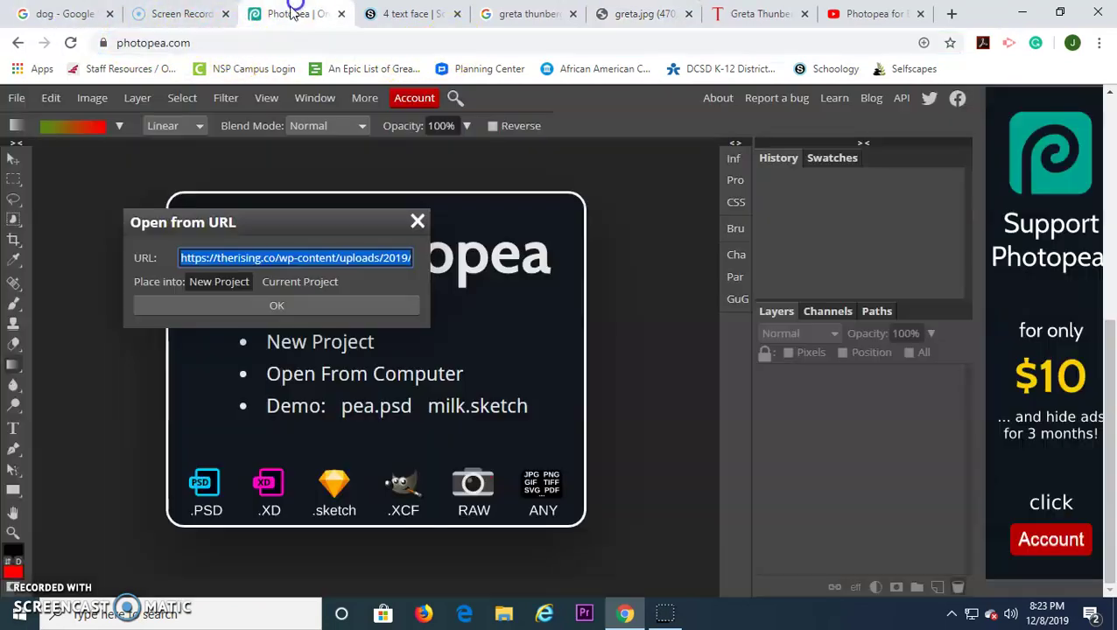
click(209, 257)
key(ctrl+a)
key(ctrl+v)
click(271, 306)
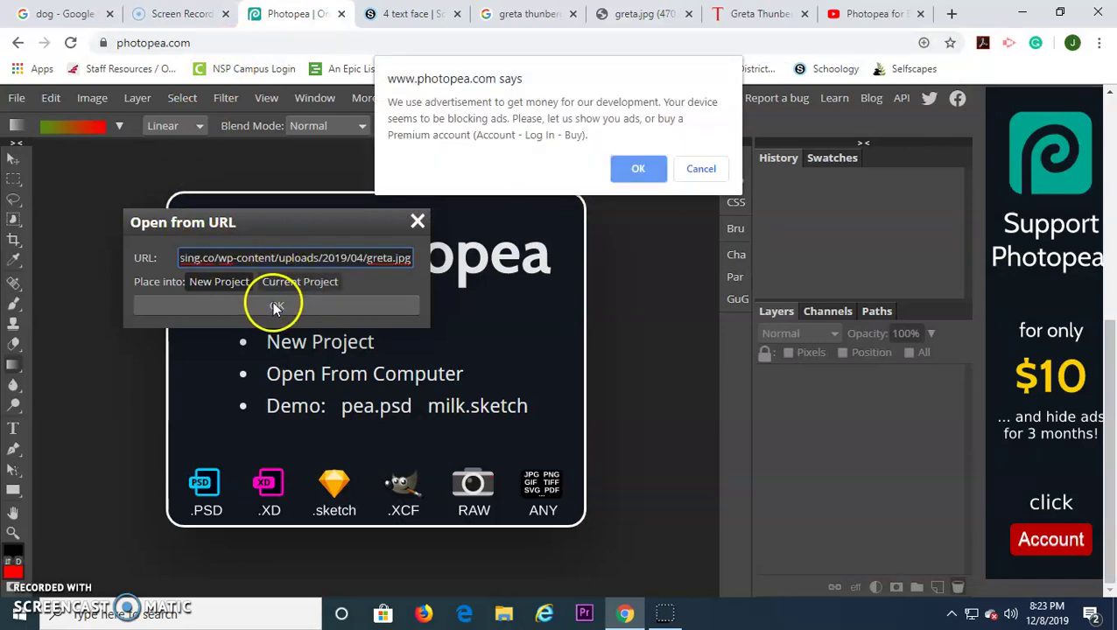
click(637, 169)
click(286, 305)
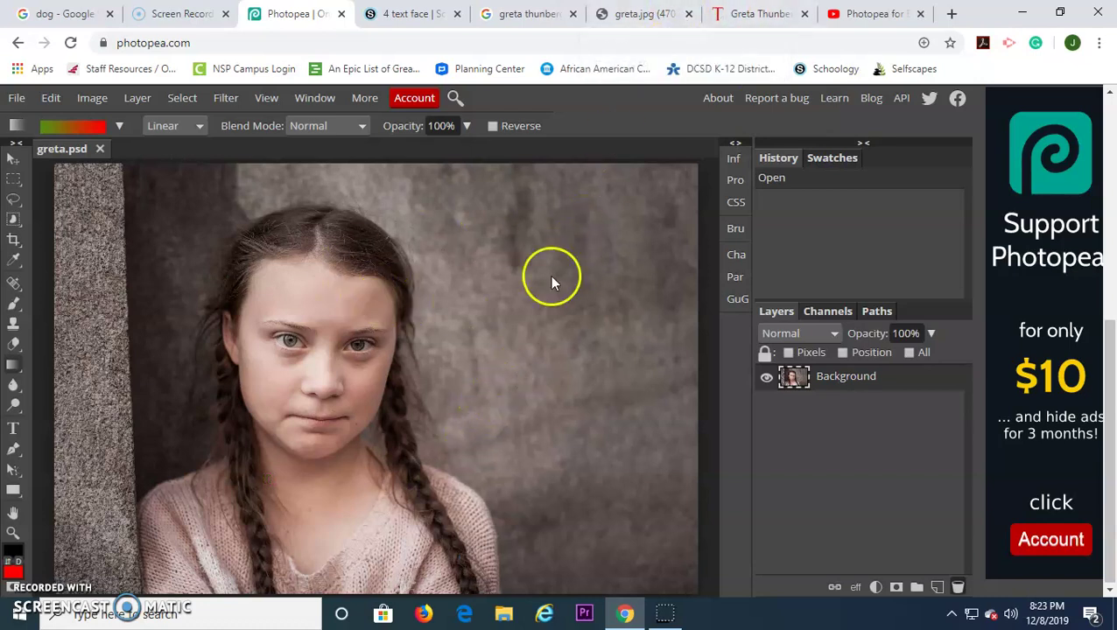
- Copy the three body paragraphs of the TIME article, from "The civil rights movement leaders" to "demand a change."
click(751, 14)
drag(286, 317, 623, 224)
scroll(691, 278, up, 4)
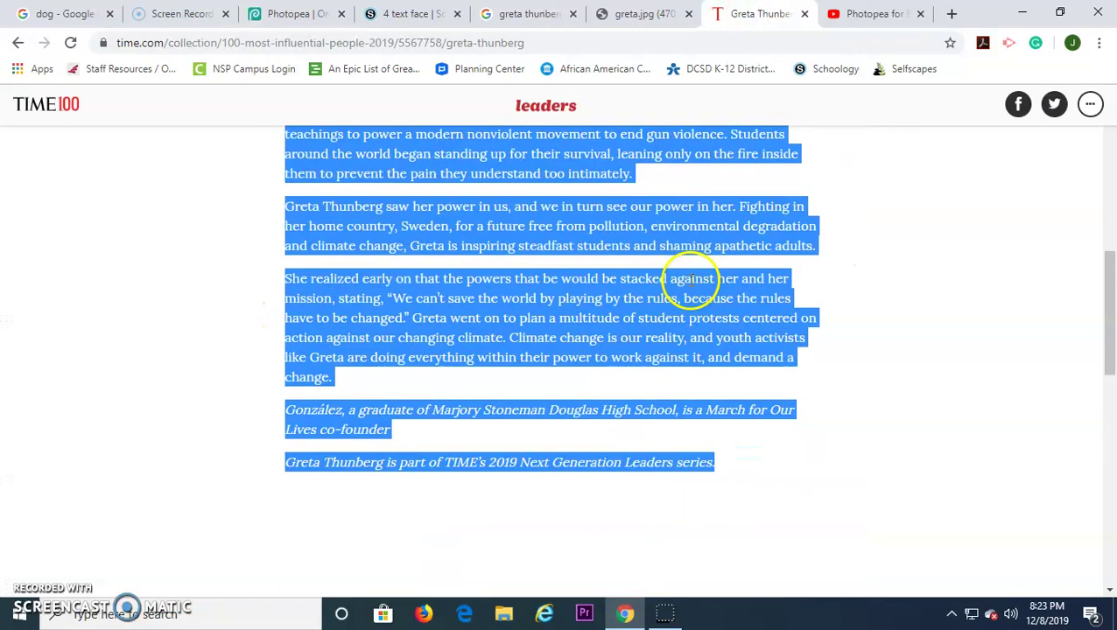
click(362, 401)
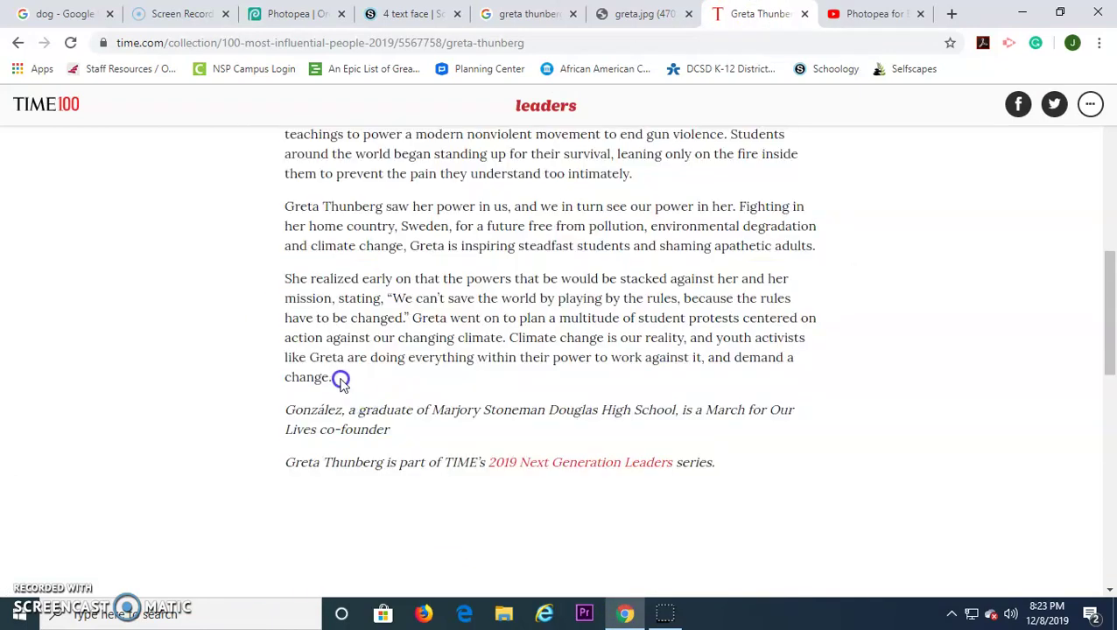
drag(356, 379, 284, 223)
key(ctrl+c)
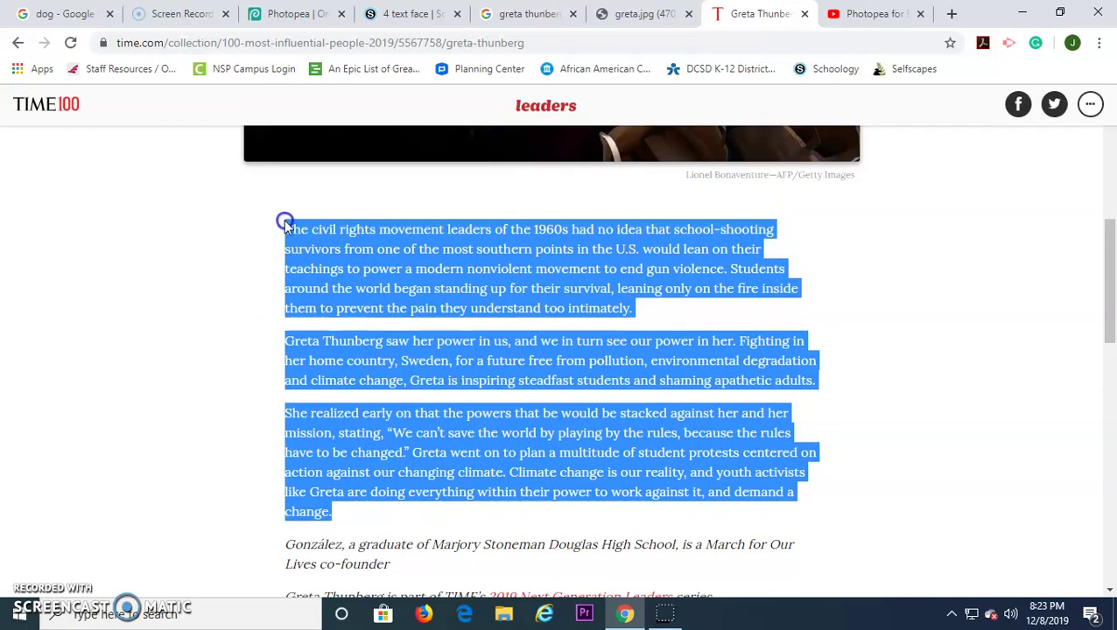
- Return to Photopea, create a text box covering the whole portrait and paste the copied article text into it
click(258, 14)
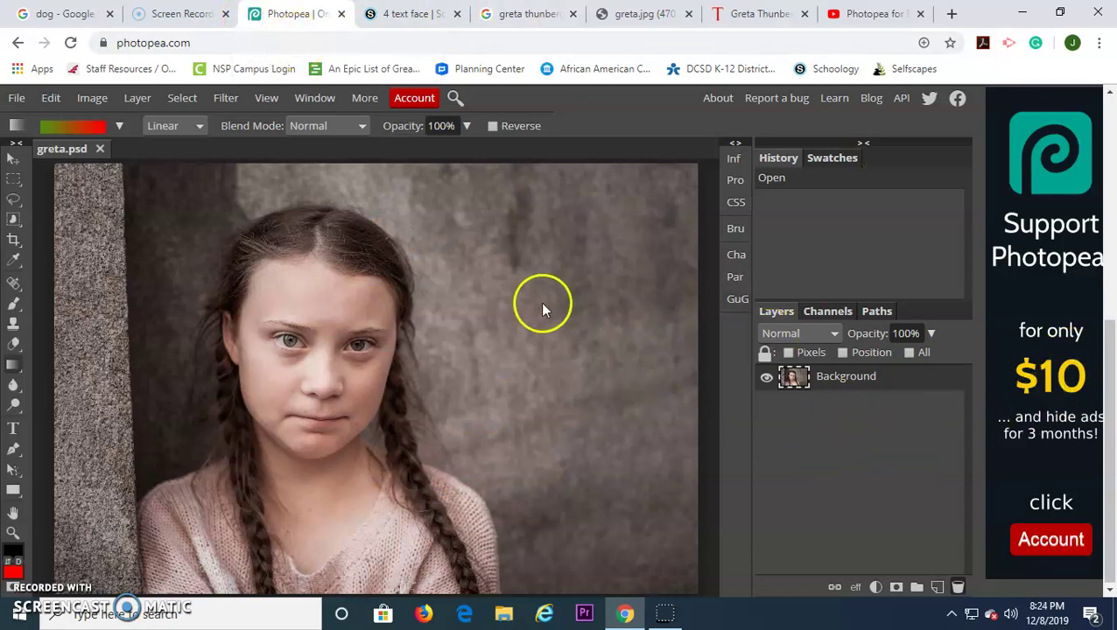
click(13, 428)
drag(55, 164, 697, 597)
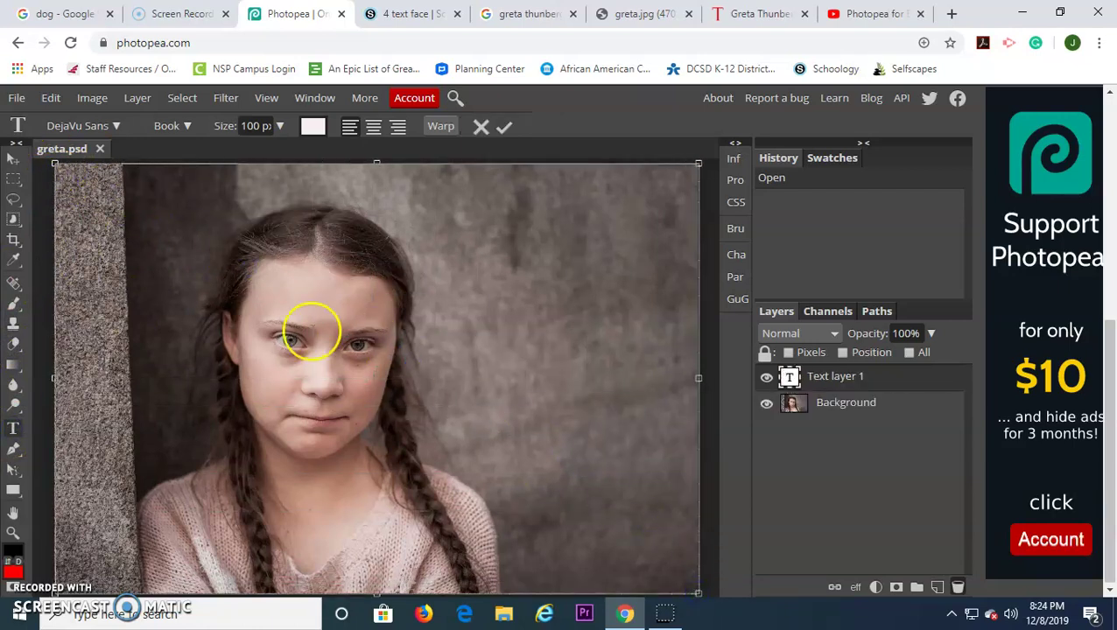
click(628, 169)
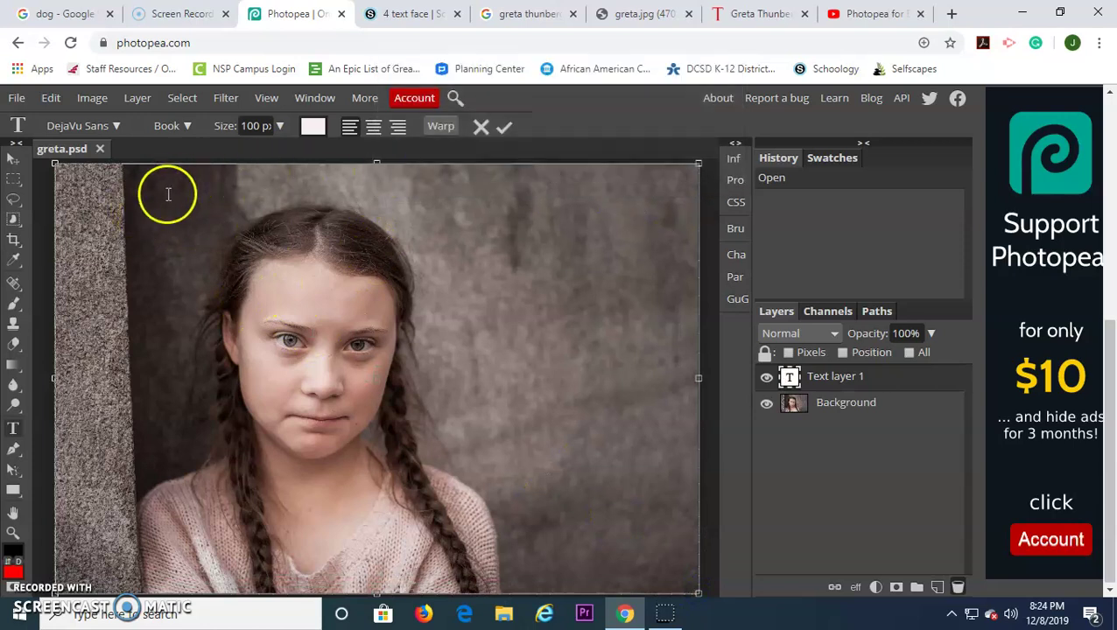
key(ctrl+v)
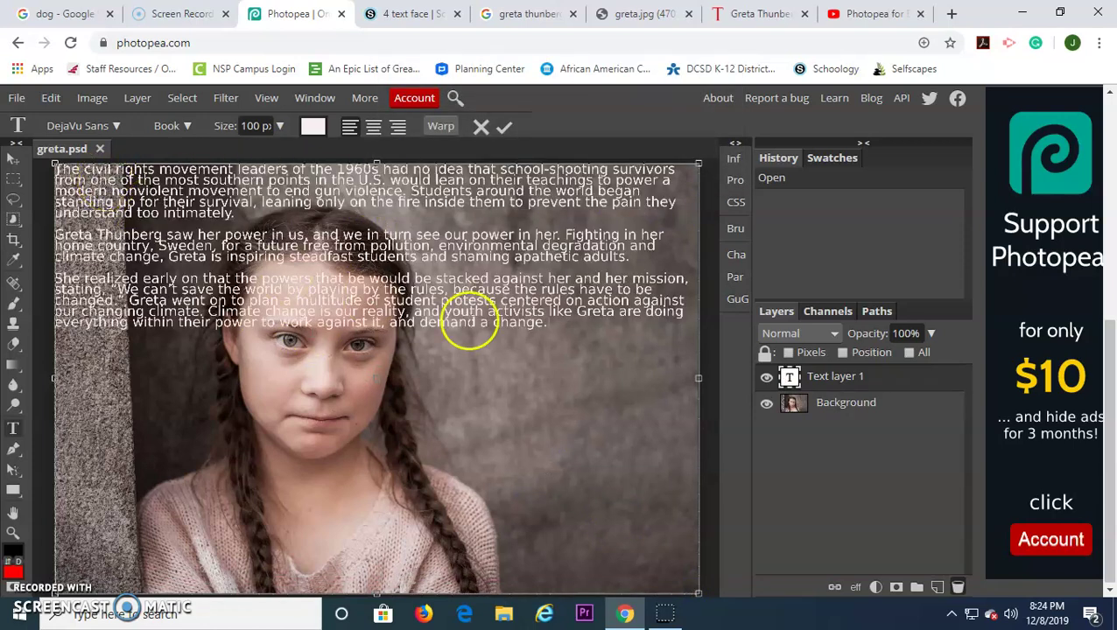
- Remove the blank lines and breaks between the three pasted paragraphs to make one continuous block of text
drag(576, 331, 241, 220)
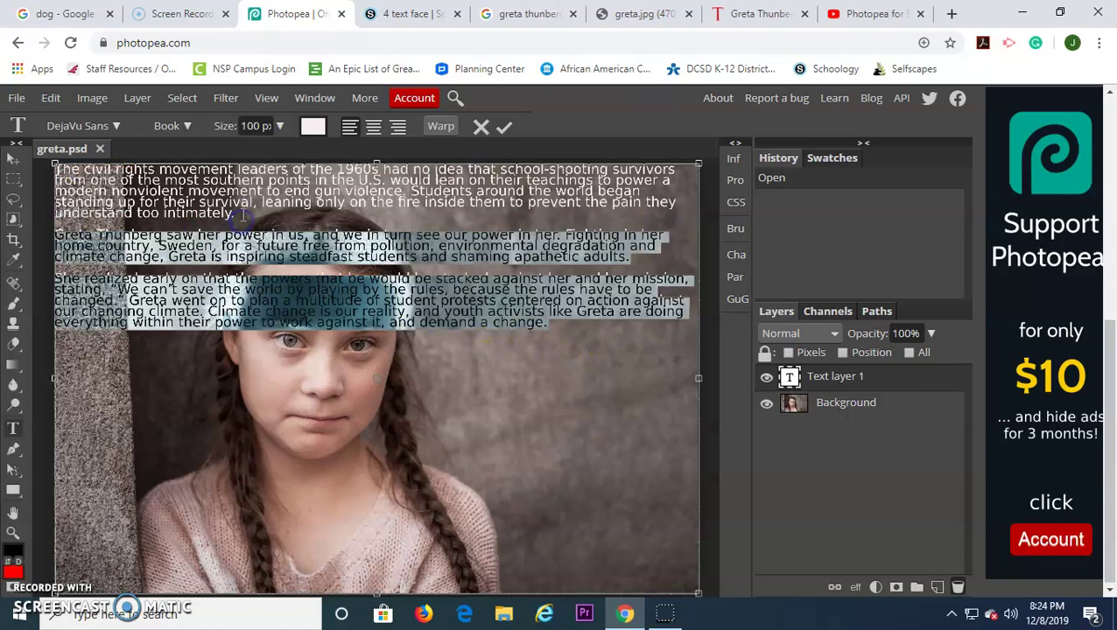
click(236, 215)
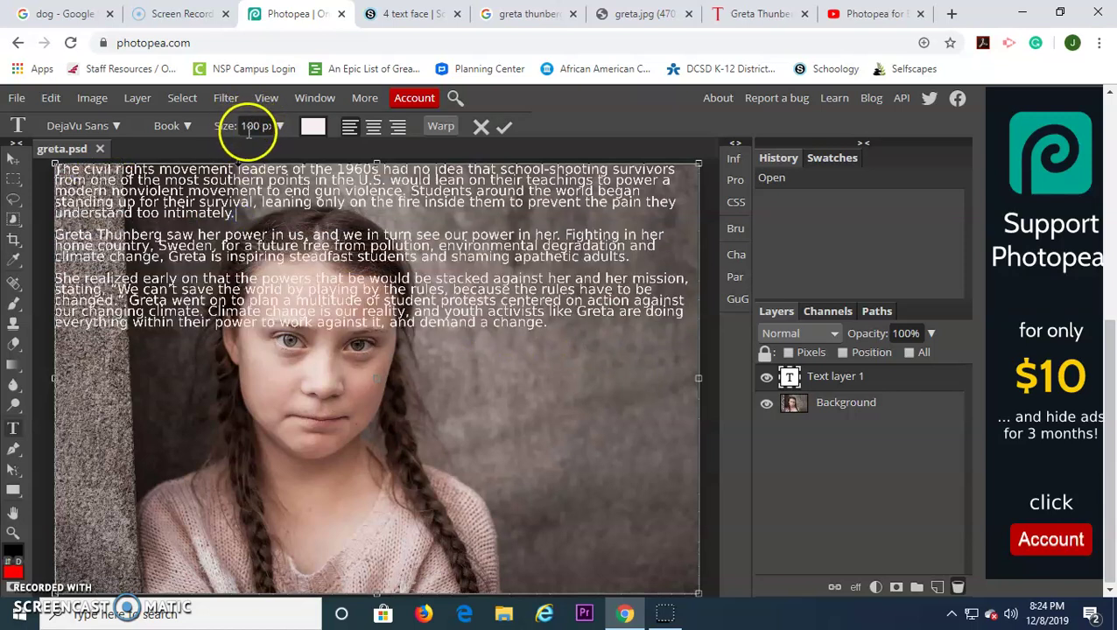
key(Delete)
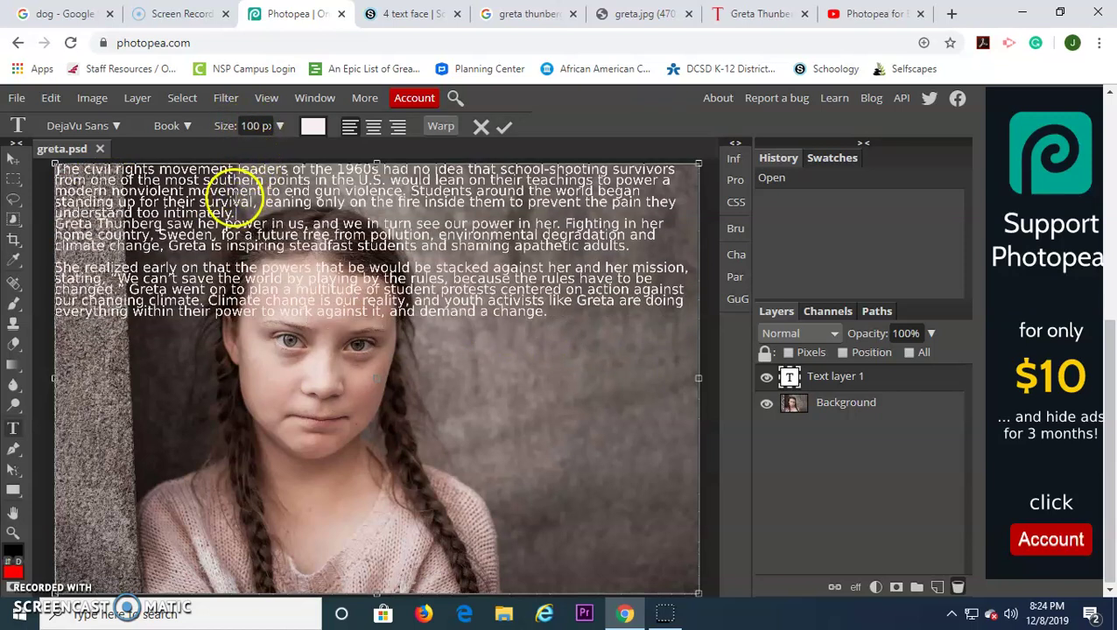
key(Delete)
key(Delete)
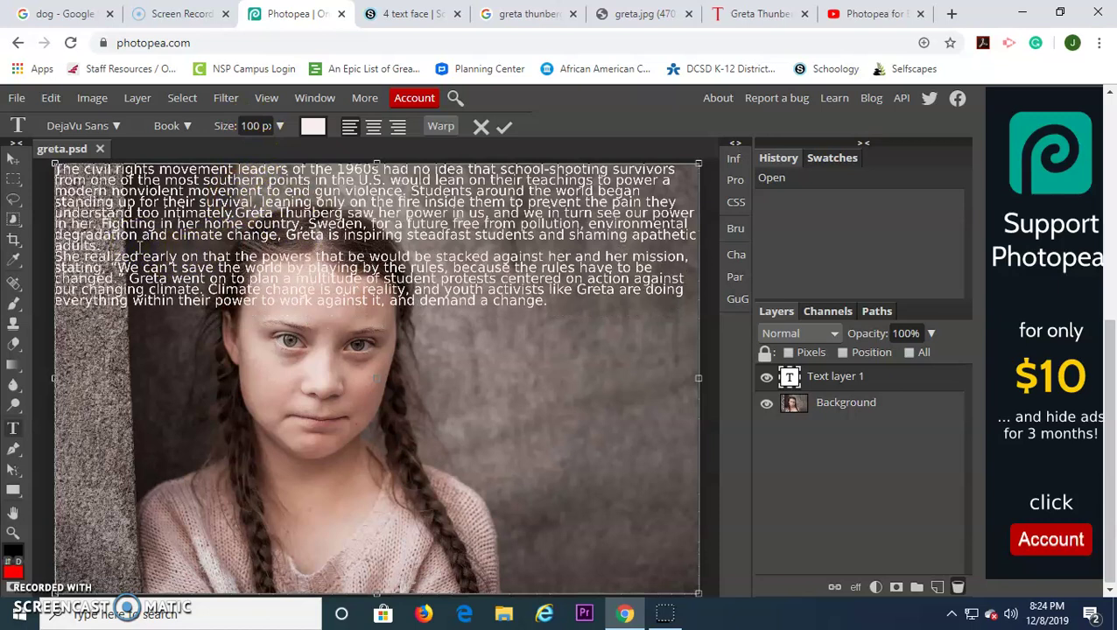
key(Delete)
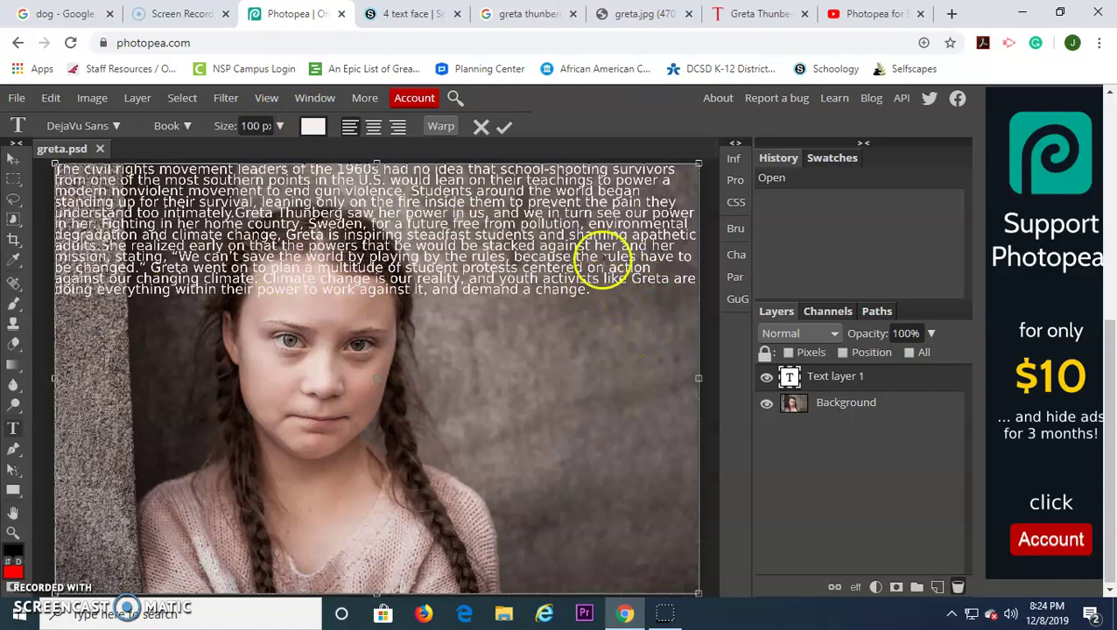
- Set the leading of the entire pasted article text to 70 px, commit the text edit and close the character settings
drag(598, 288, 54, 129)
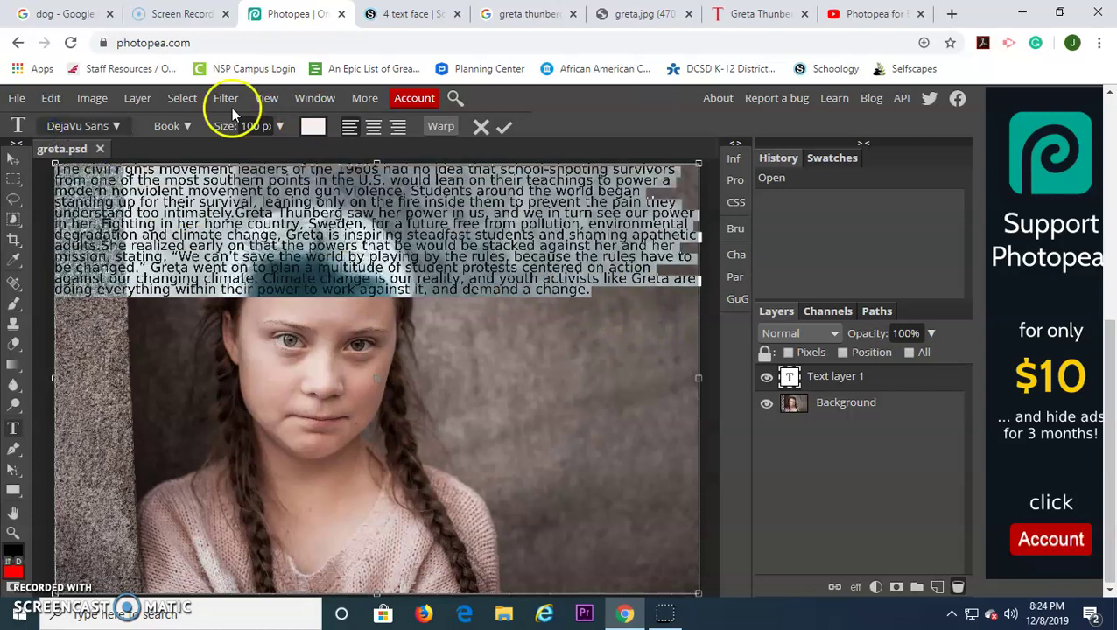
click(301, 102)
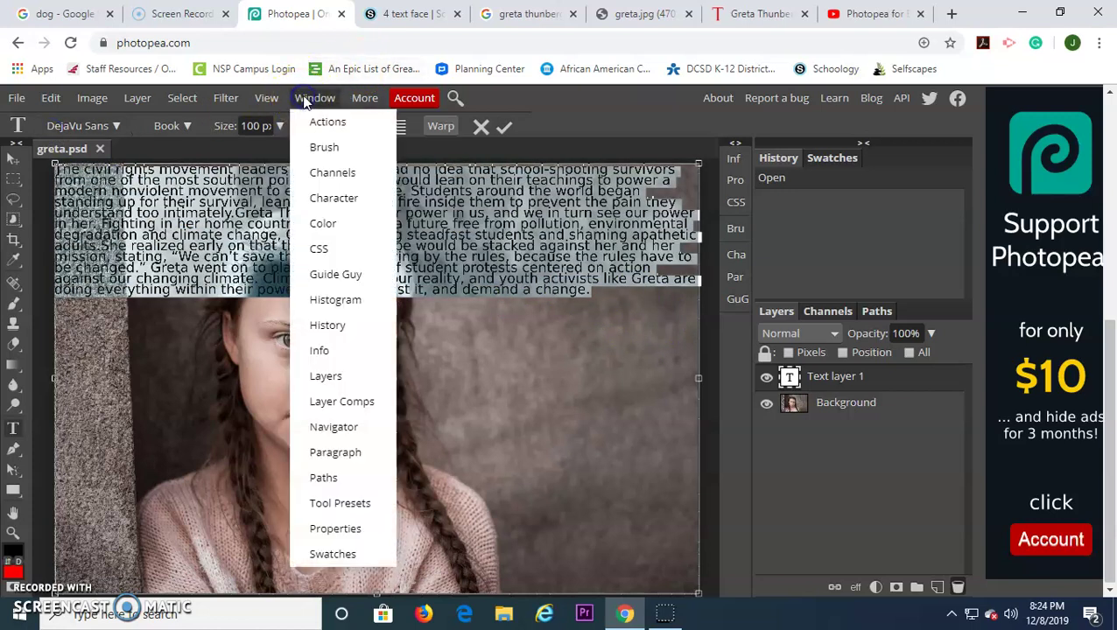
click(355, 200)
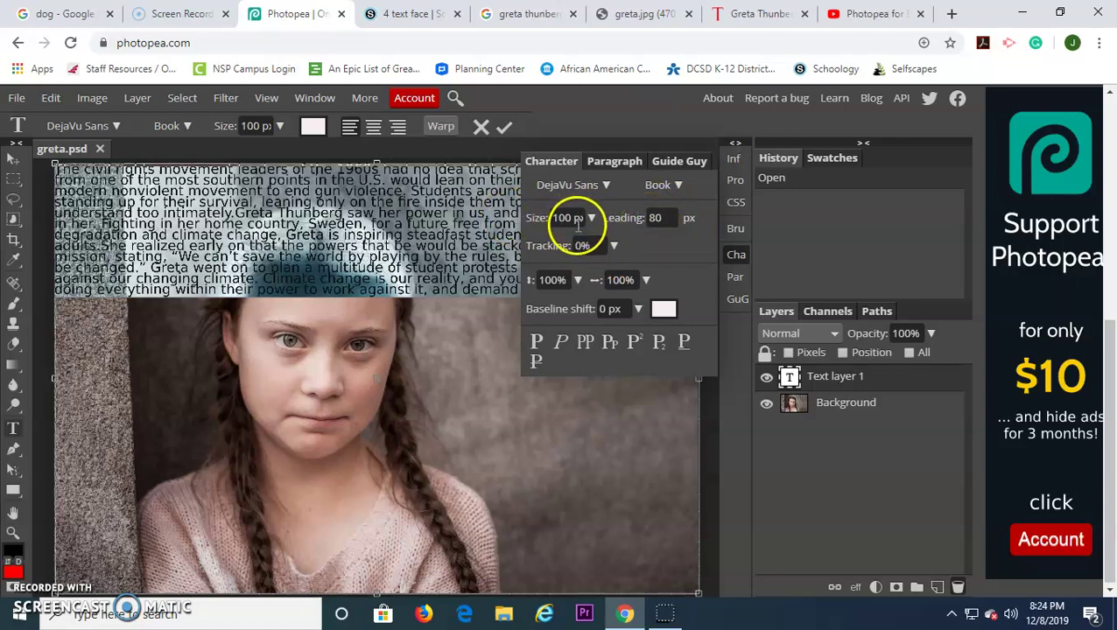
click(615, 218)
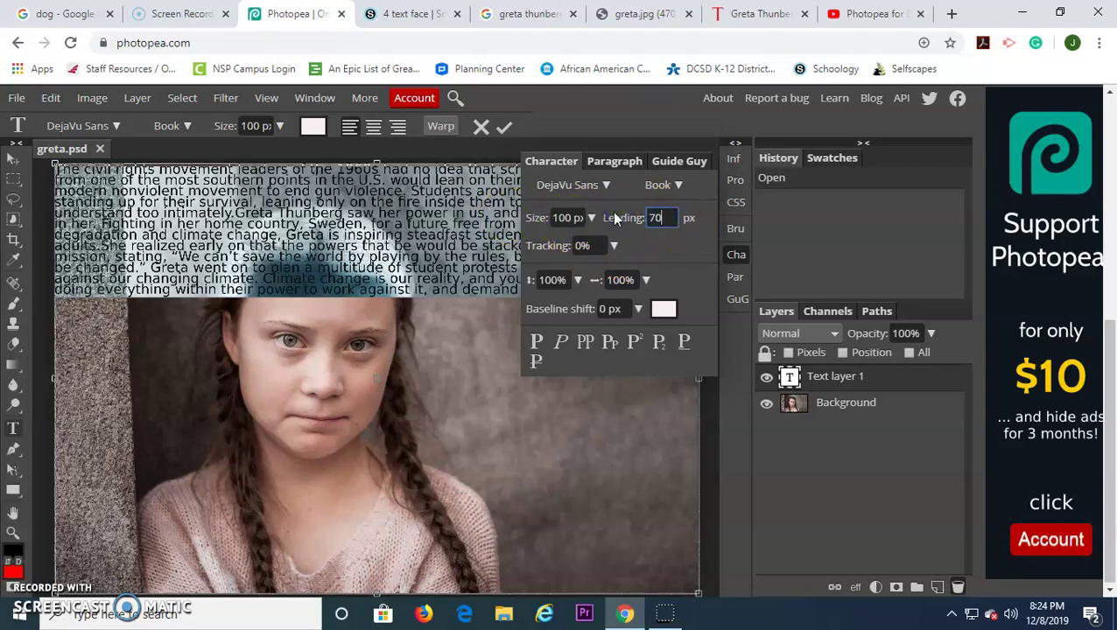
click(620, 217)
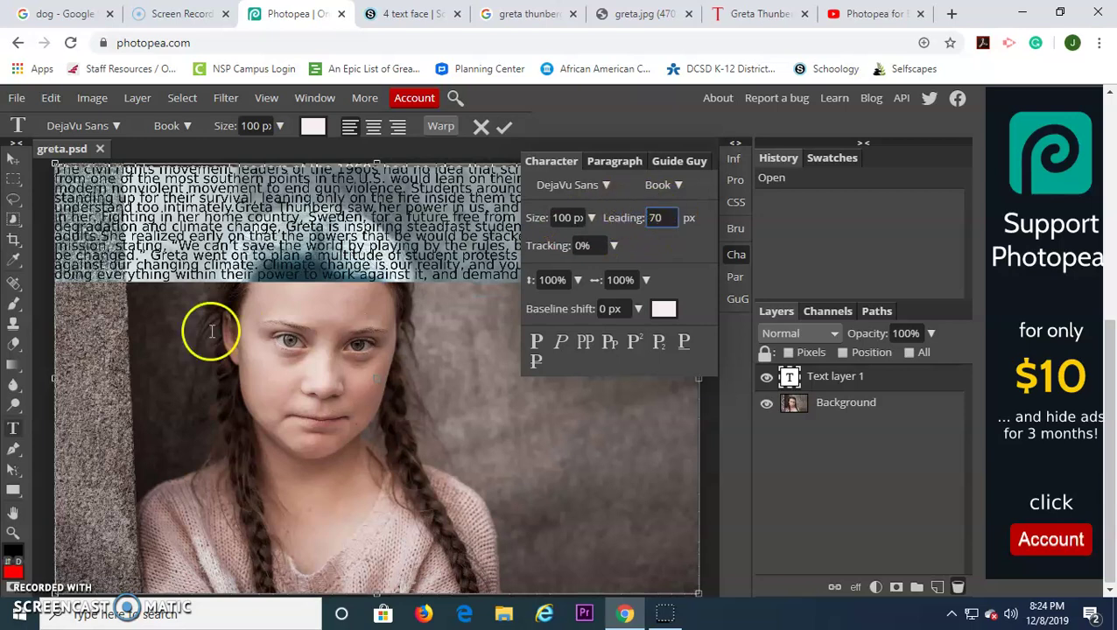
click(639, 170)
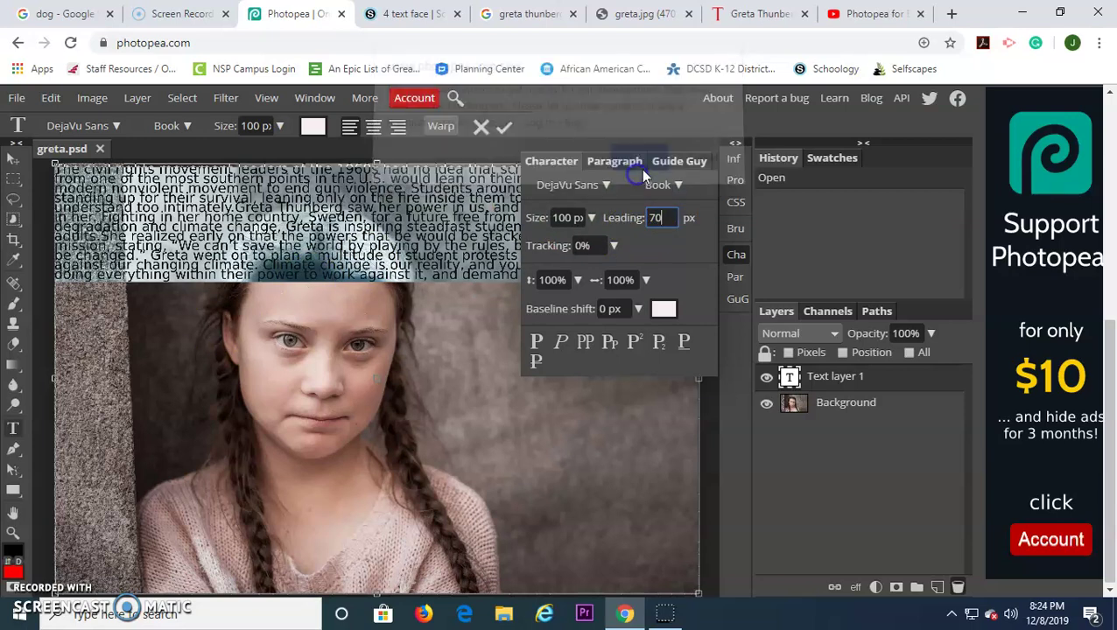
click(503, 130)
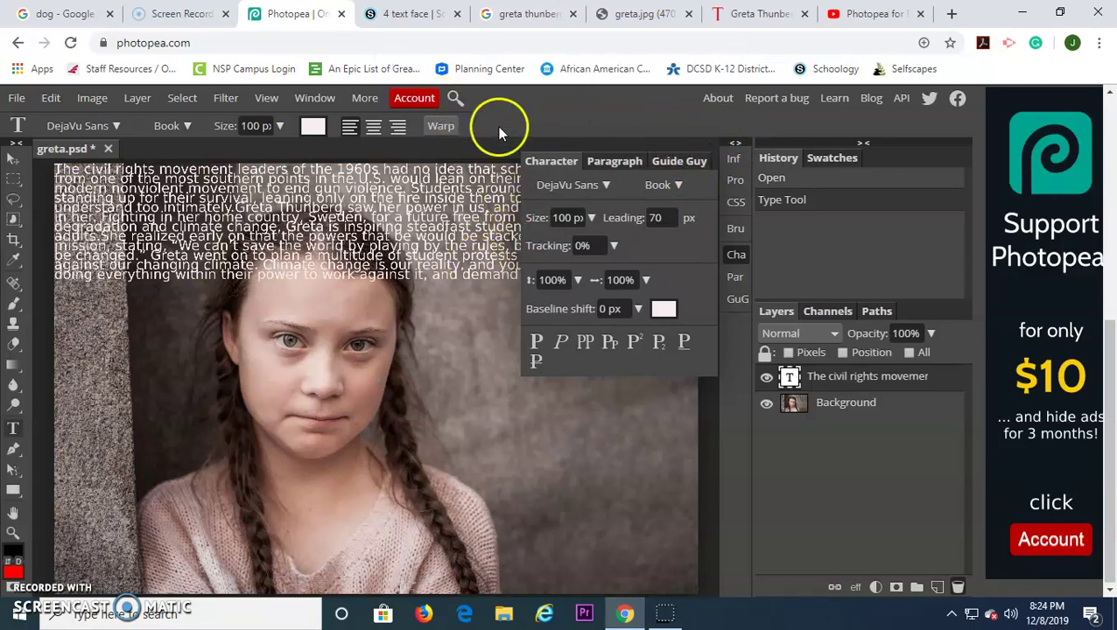
click(735, 142)
click(595, 141)
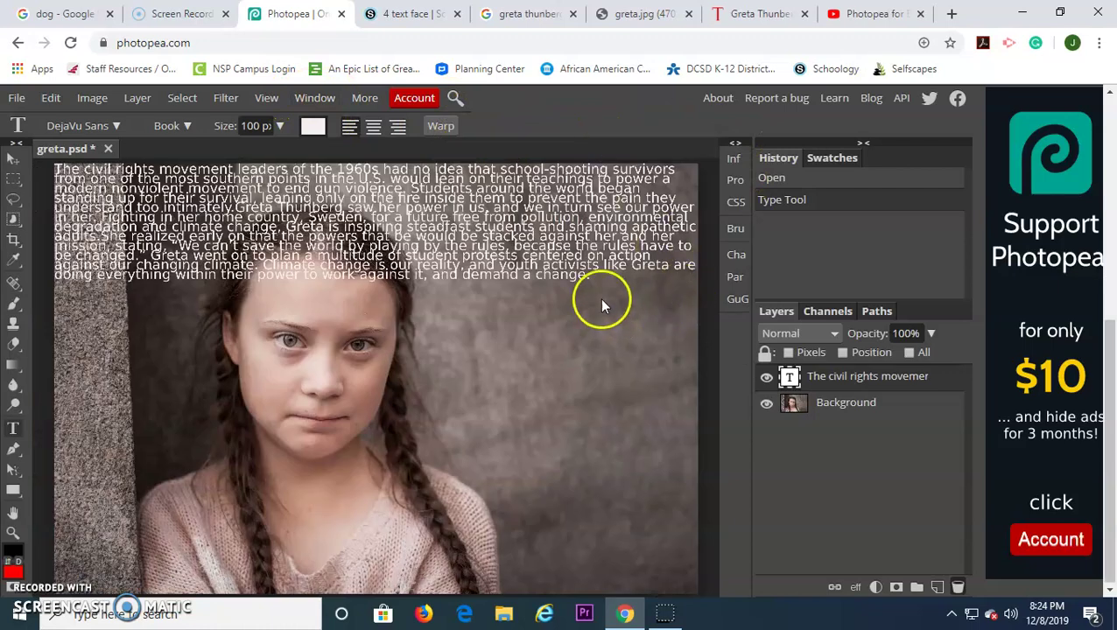
- Copy the whole text block and paste it three times after its end to fill the portrait, and commit the edit
drag(591, 276, 70, 168)
key(ctrl+c)
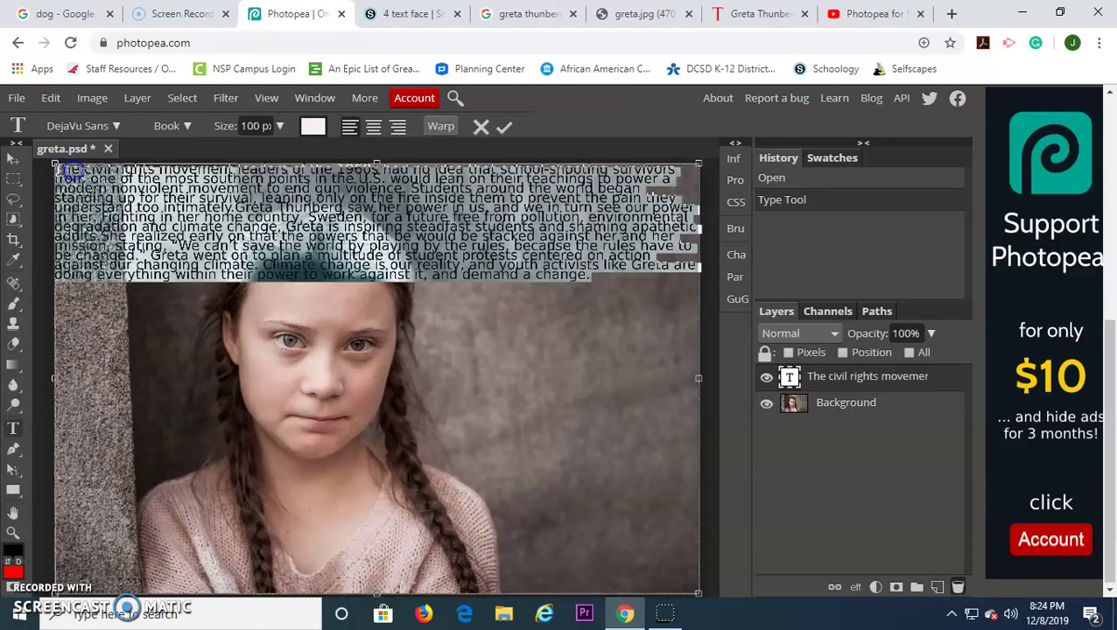
click(421, 280)
drag(601, 286, 35, 159)
click(610, 280)
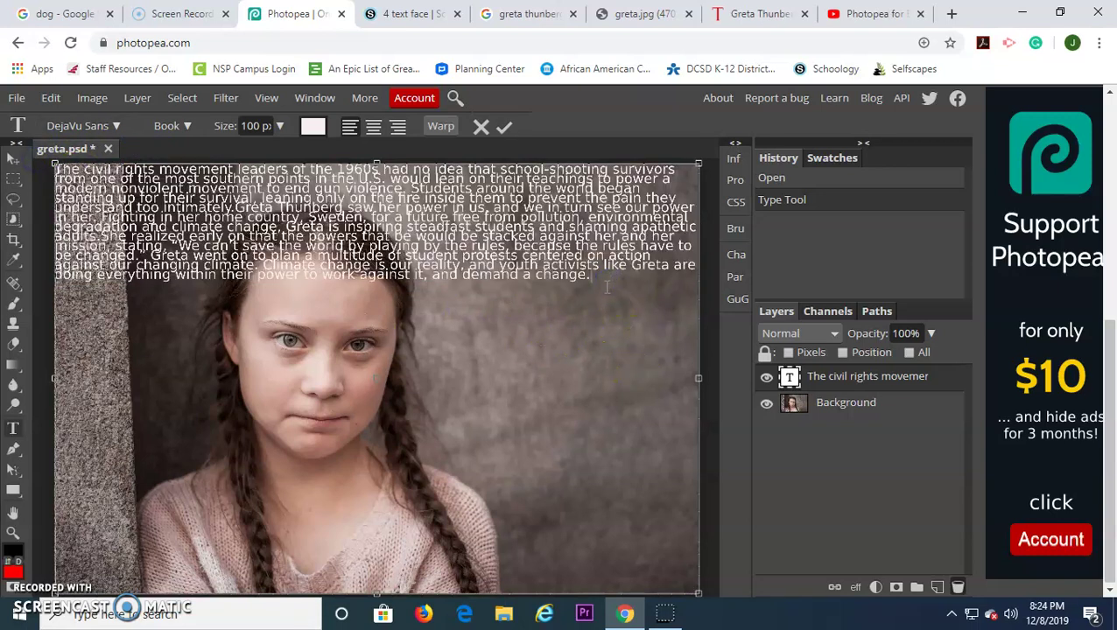
key(ctrl+v)
key(ctrl+v)
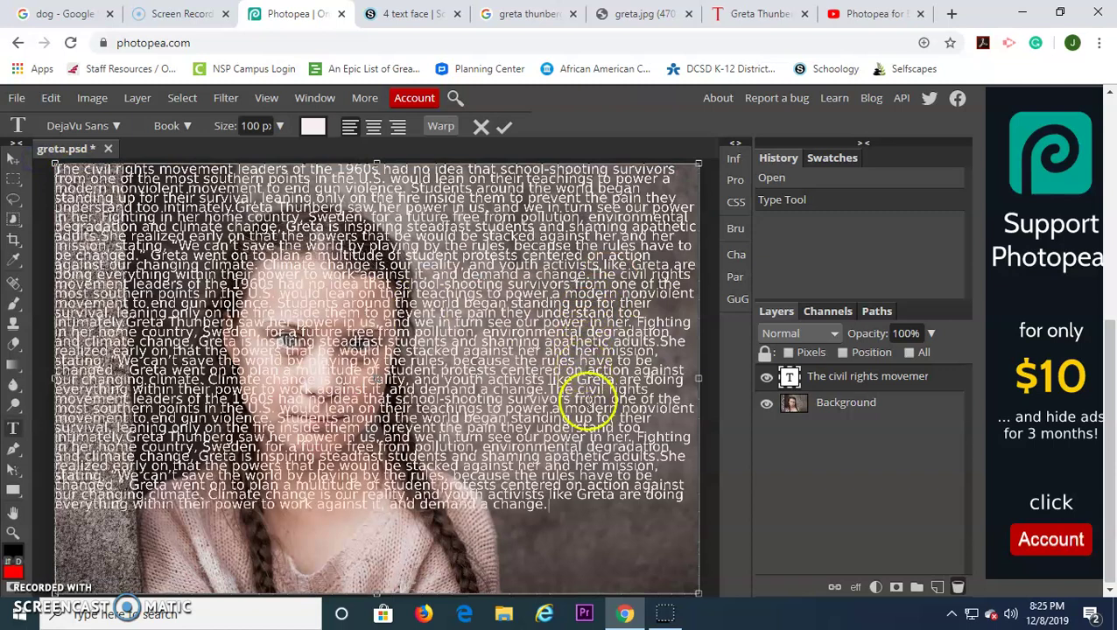
key(ctrl+v)
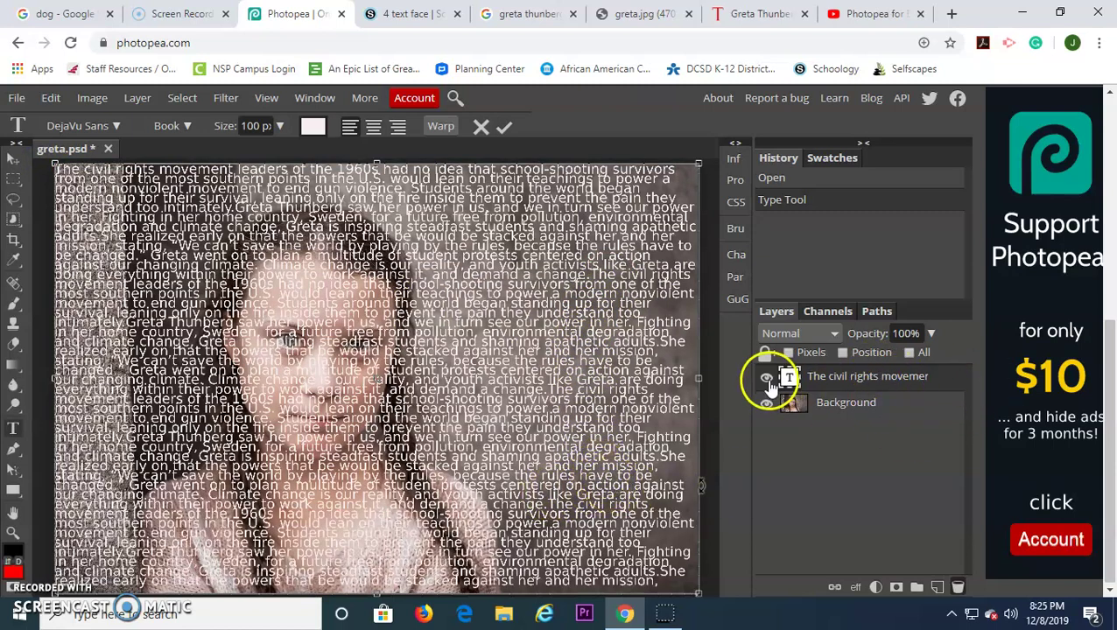
click(506, 129)
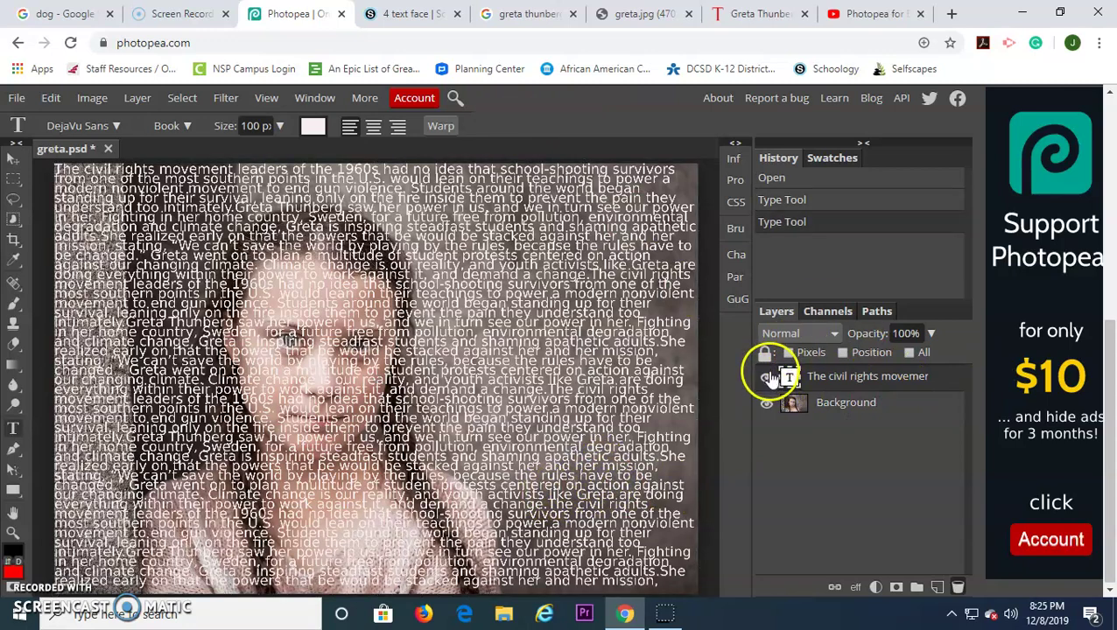
- Duplicate the text layer and rasterize the upper copy, dismissing the advertising notice
click(854, 380)
drag(854, 383, 936, 580)
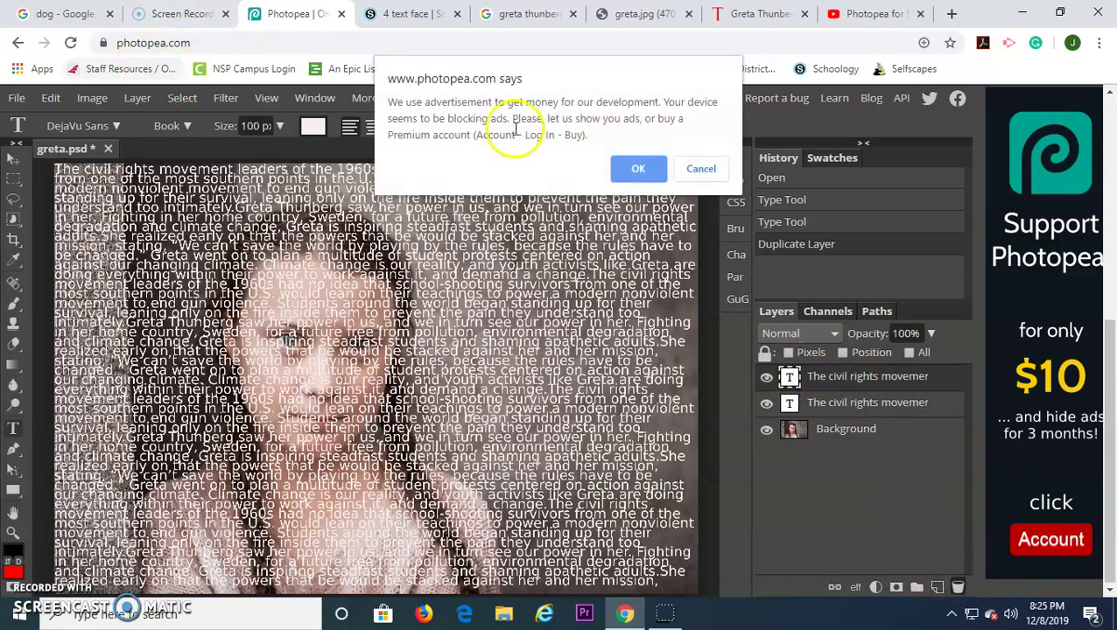
click(636, 169)
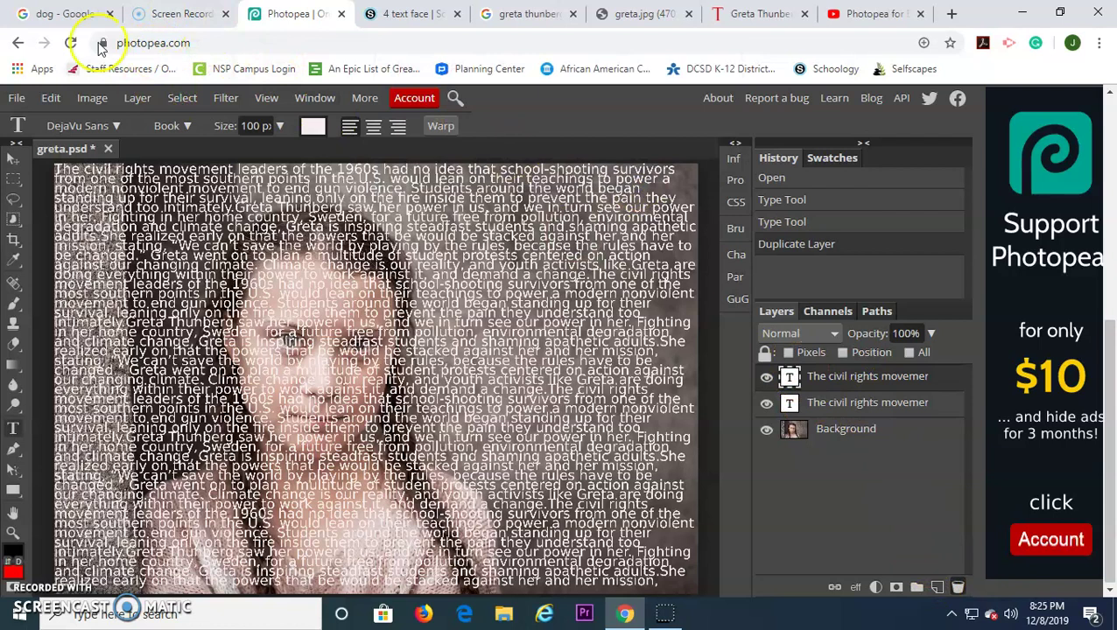
click(136, 98)
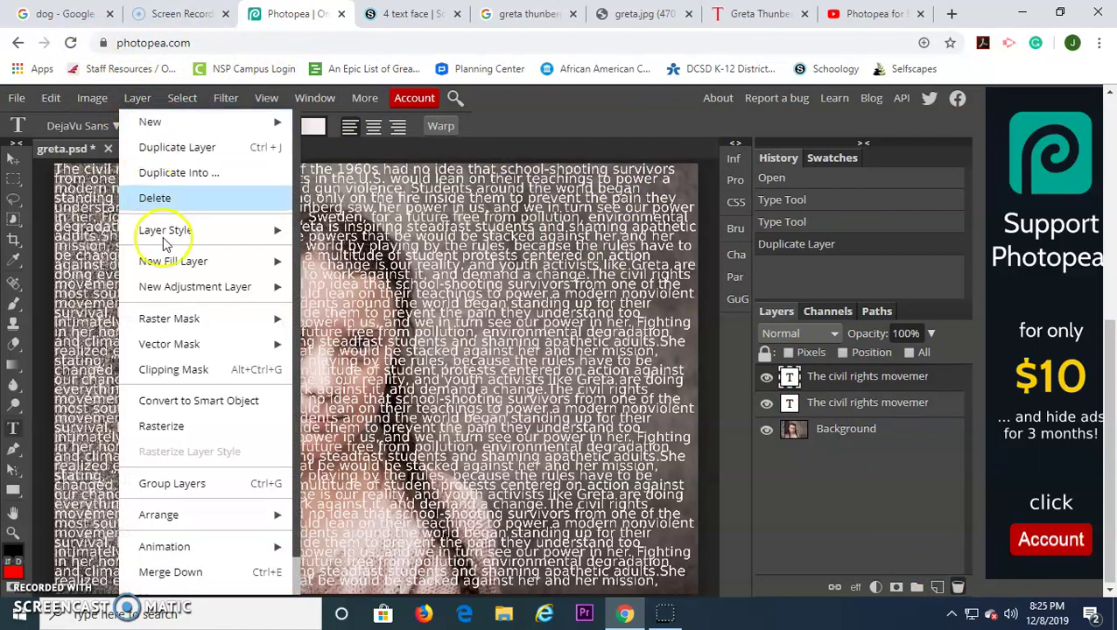
click(188, 427)
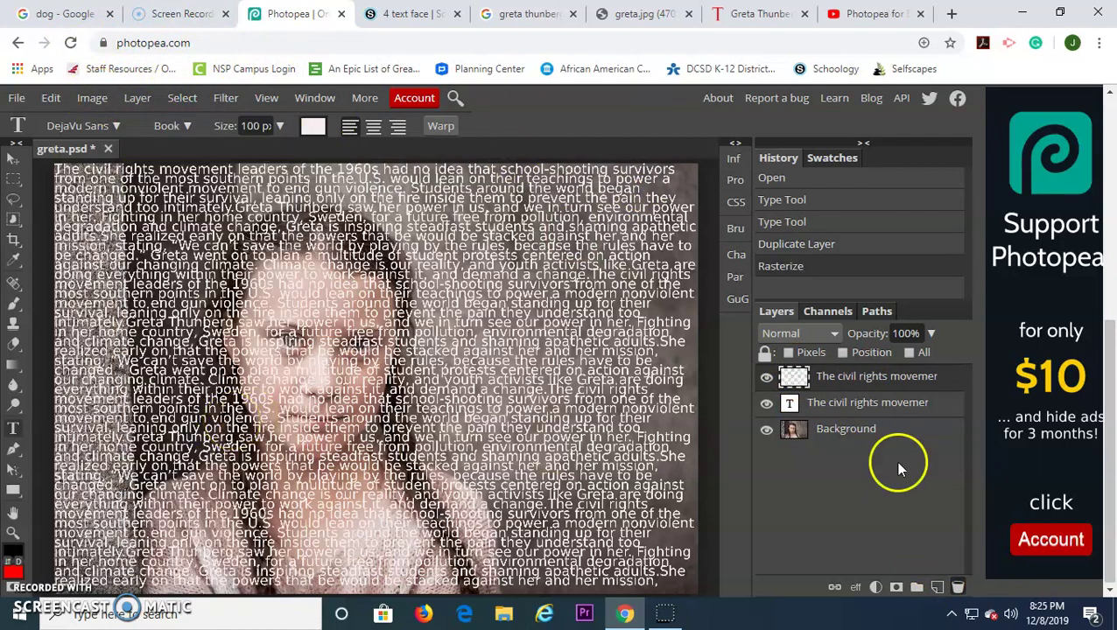
- Hide both the text layer and its rasterized copy, and duplicate the Background layer
click(768, 405)
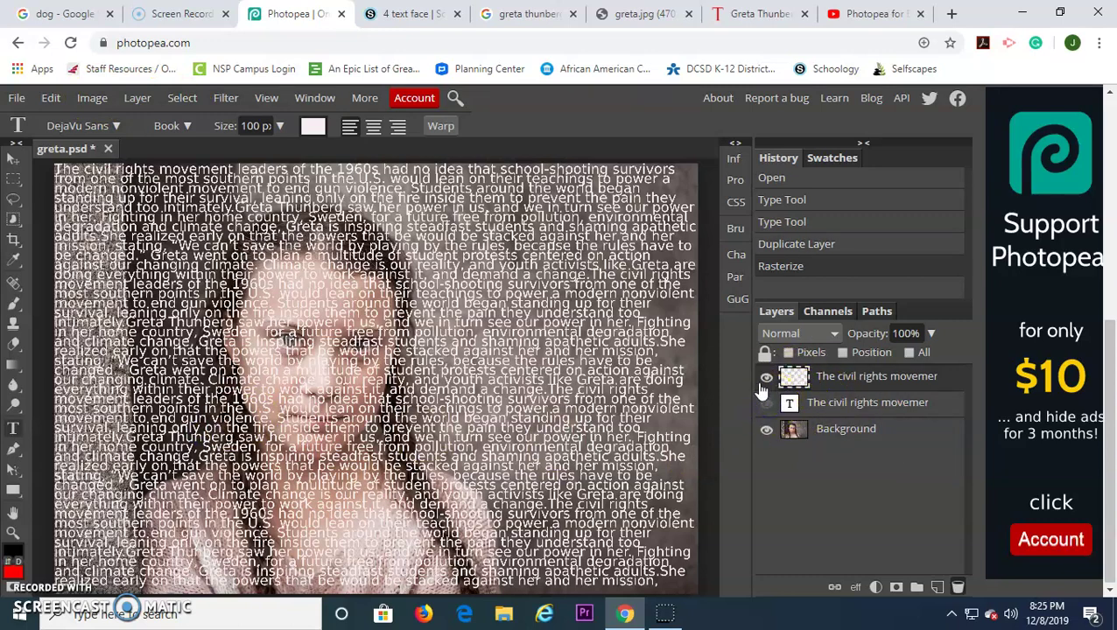
click(765, 378)
click(792, 429)
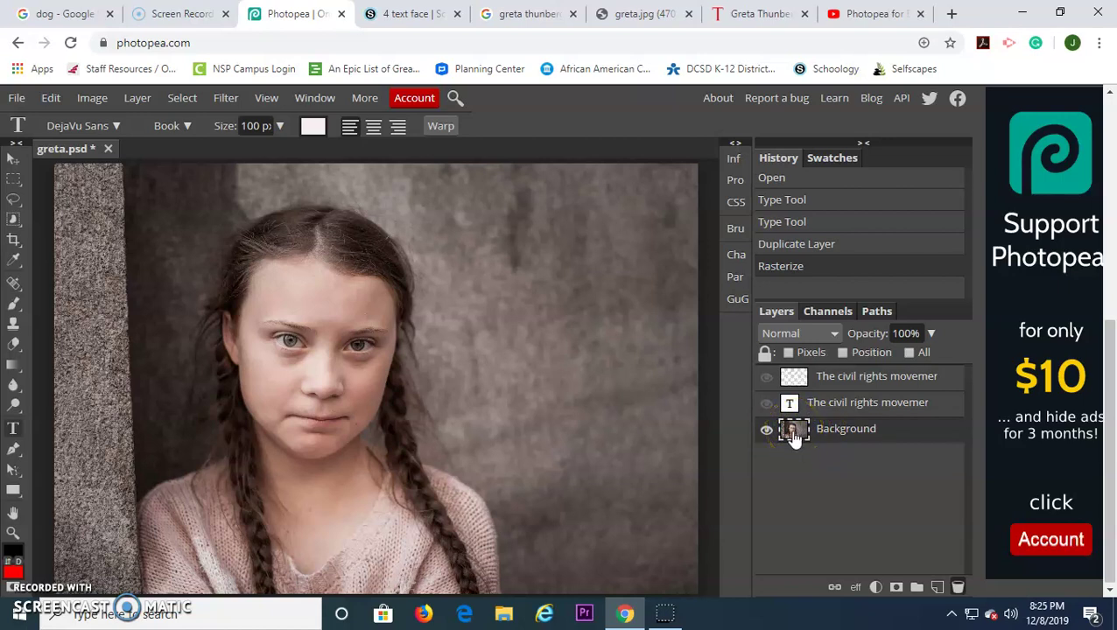
drag(796, 435, 939, 585)
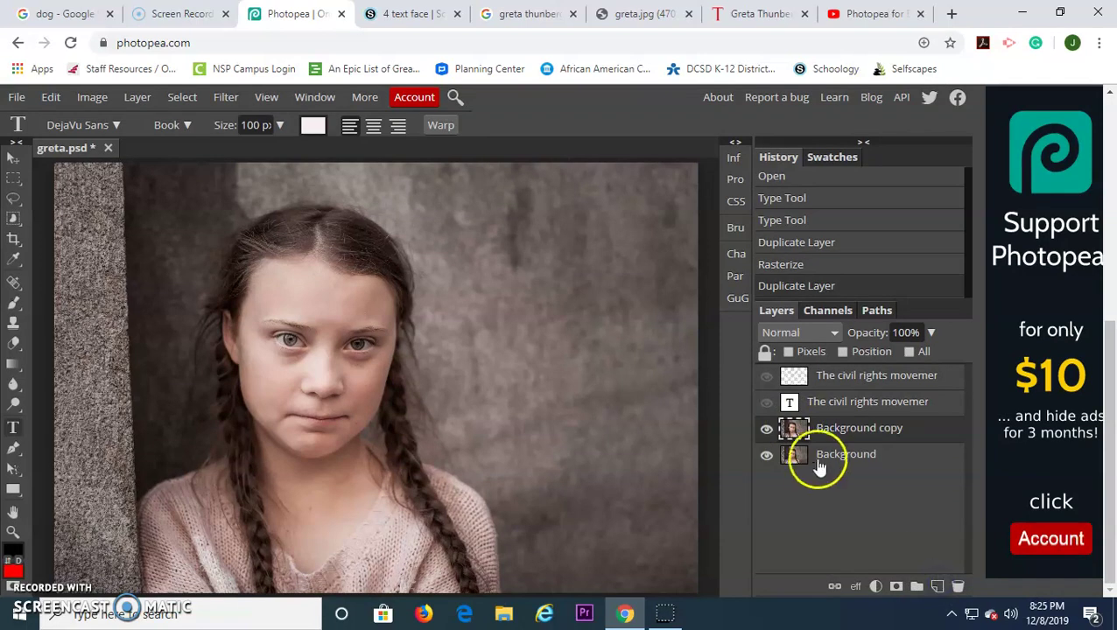
- Hide the original Background layer and convert the Background copy to black and white with the Black & White adjustment
click(764, 453)
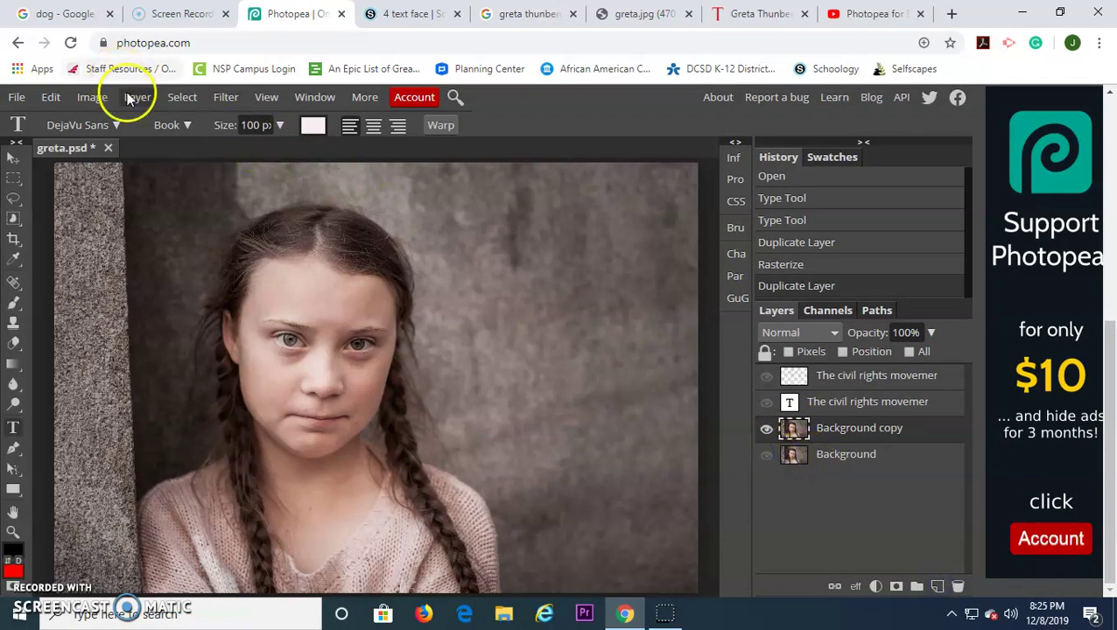
click(92, 97)
click(140, 128)
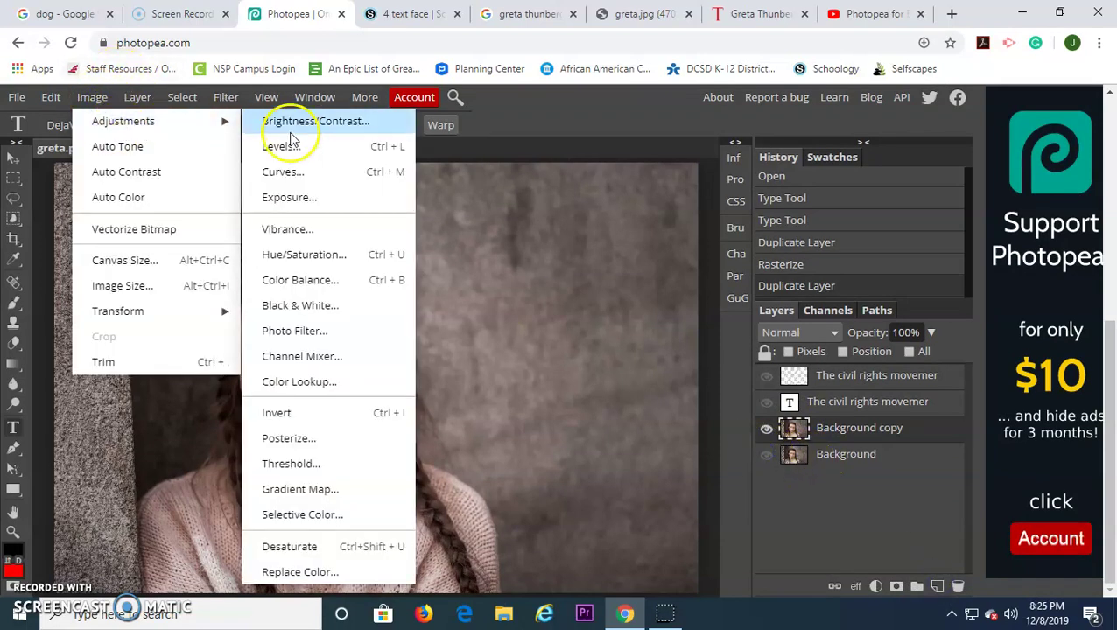
click(317, 310)
click(463, 257)
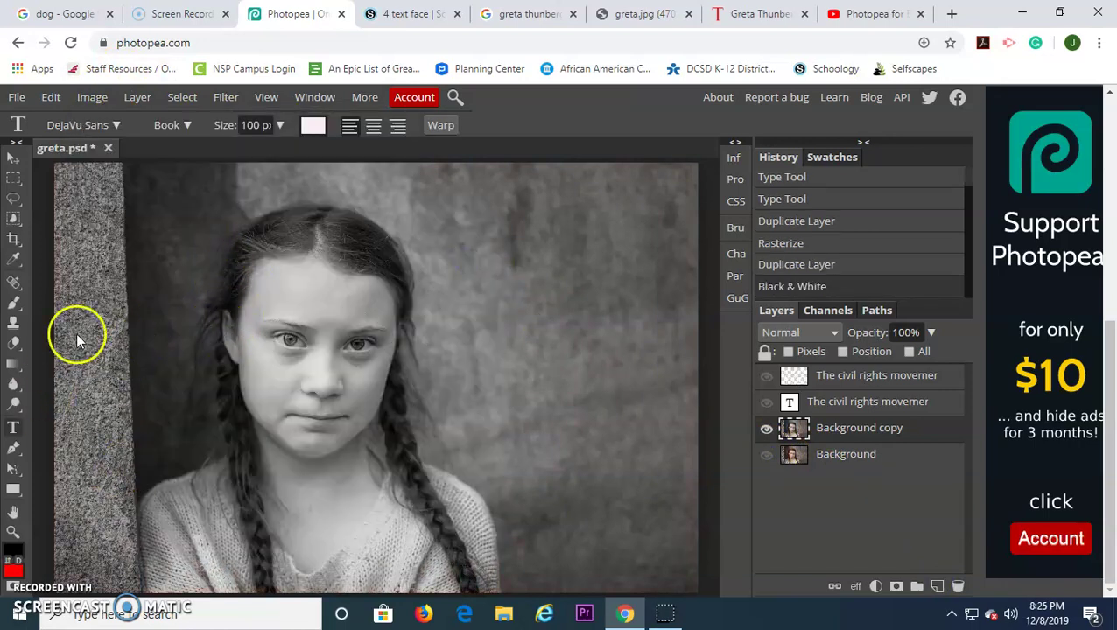
- Paint the backdrop around the girl black on the Background copy using a soft 852 px brush with 0% hardness, dismissing the advertising notices
click(14, 301)
right_click(13, 218)
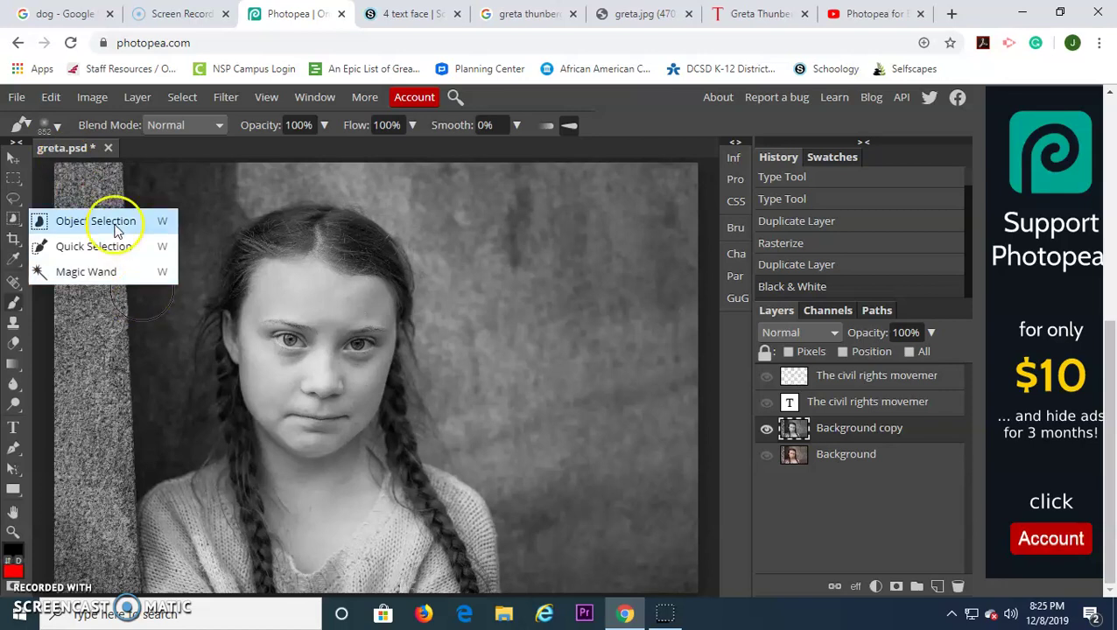
click(636, 168)
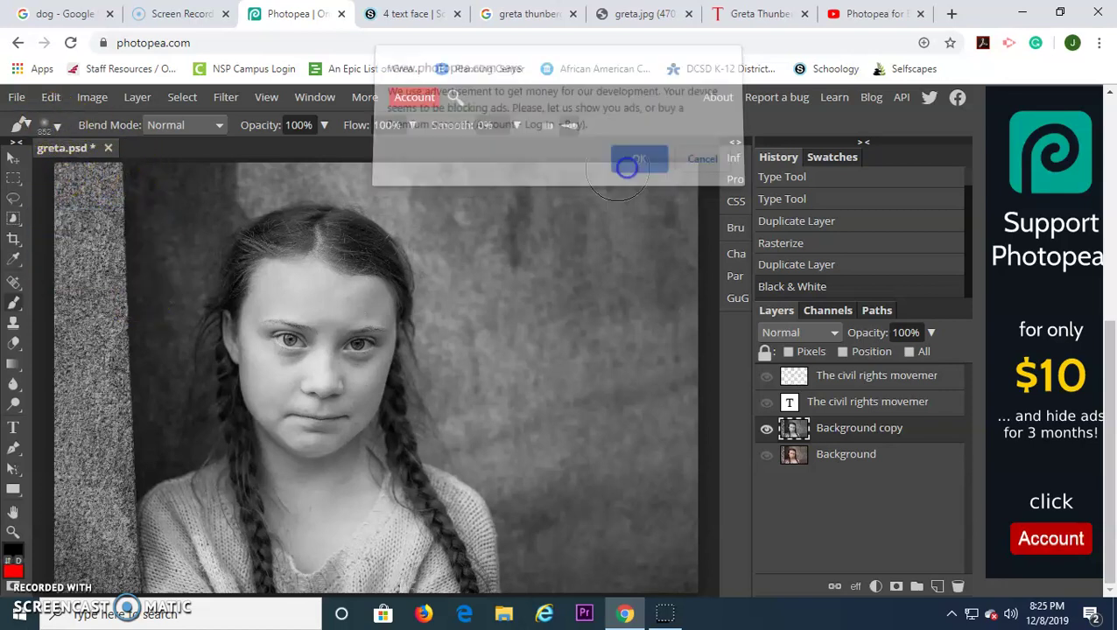
click(50, 127)
click(45, 209)
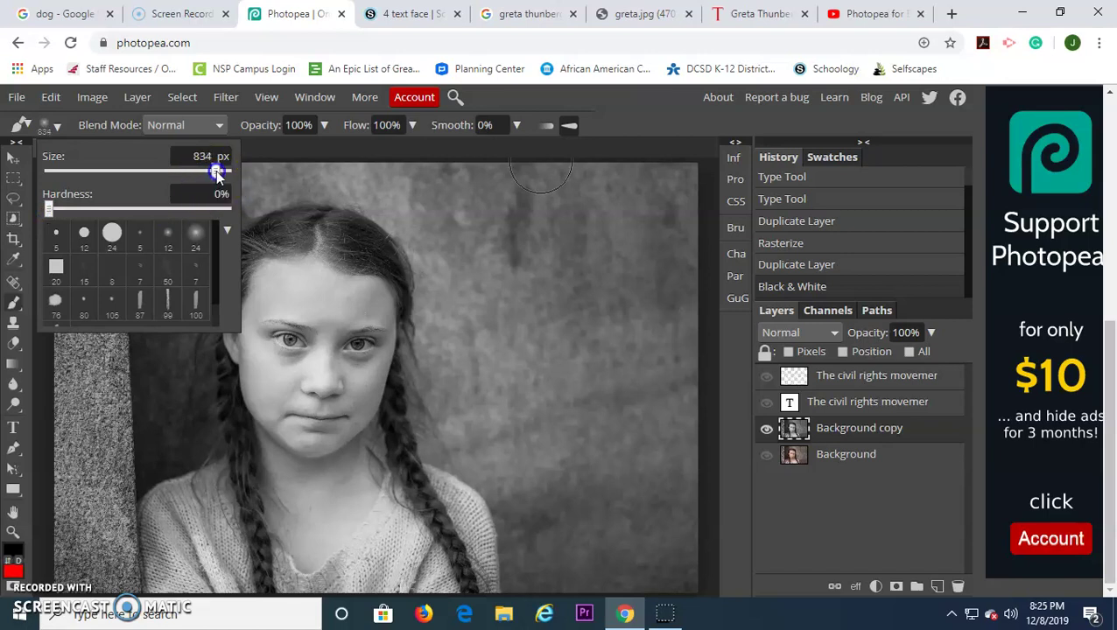
click(614, 127)
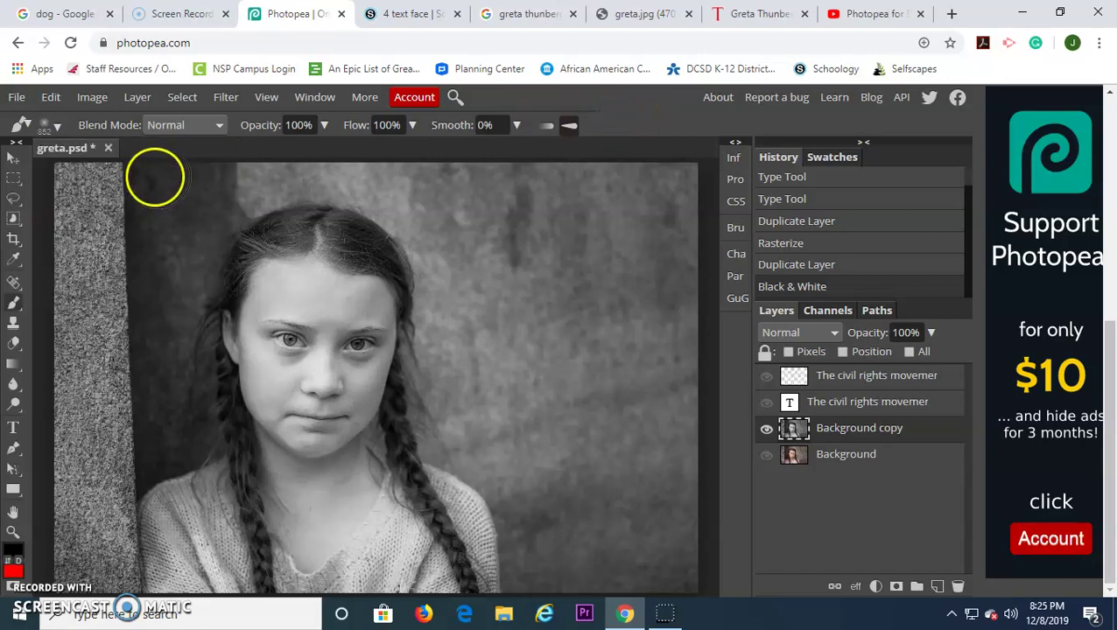
mouse_move(67, 176)
mouse_down()
mouse_move(235, 186)
mouse_move(182, 222)
mouse_move(170, 256)
mouse_move(165, 360)
mouse_move(186, 448)
mouse_move(108, 482)
mouse_move(96, 505)
mouse_move(124, 604)
mouse_move(121, 581)
mouse_move(39, 578)
mouse_move(76, 320)
mouse_move(87, 406)
mouse_move(123, 382)
mouse_move(137, 317)
mouse_move(104, 204)
mouse_move(76, 226)
mouse_move(71, 325)
mouse_move(110, 238)
mouse_move(96, 261)
mouse_up()
mouse_move(254, 177)
mouse_down()
mouse_move(224, 182)
mouse_move(416, 184)
mouse_move(450, 231)
mouse_move(611, 191)
mouse_move(703, 194)
mouse_move(676, 414)
mouse_move(674, 560)
mouse_move(658, 584)
mouse_up()
mouse_move(381, 175)
mouse_down()
mouse_move(410, 194)
mouse_move(442, 250)
mouse_move(447, 422)
mouse_move(523, 500)
mouse_move(534, 582)
mouse_move(652, 591)
mouse_move(613, 541)
mouse_move(610, 241)
mouse_move(497, 259)
mouse_move(527, 340)
mouse_move(545, 429)
mouse_up()
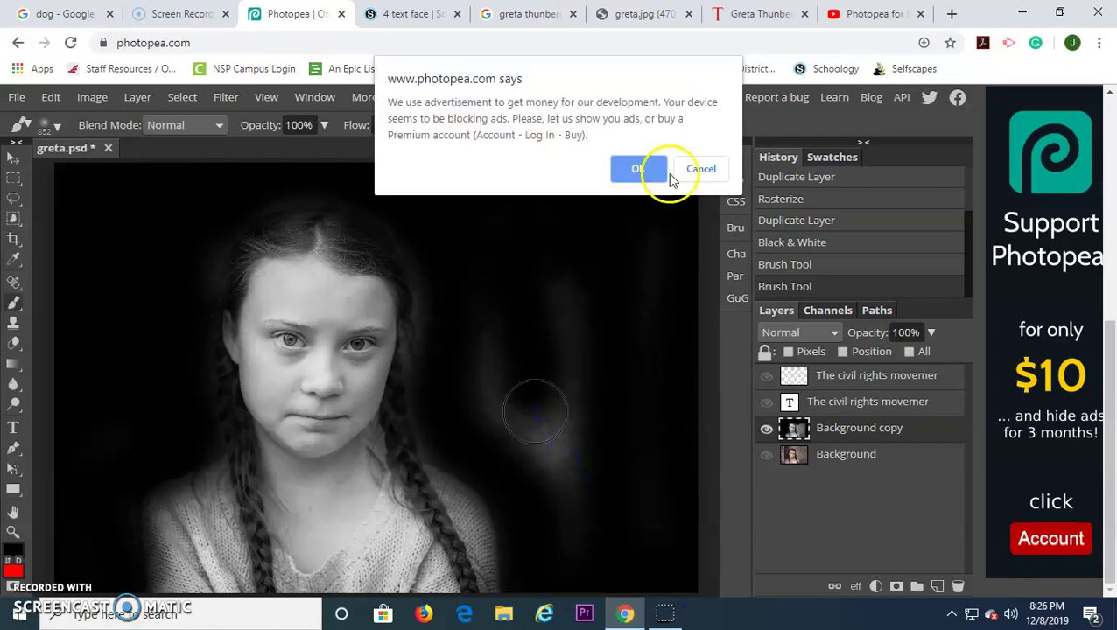
click(639, 160)
mouse_move(547, 350)
mouse_down()
mouse_move(515, 507)
mouse_move(540, 522)
mouse_move(565, 480)
mouse_move(577, 433)
mouse_up()
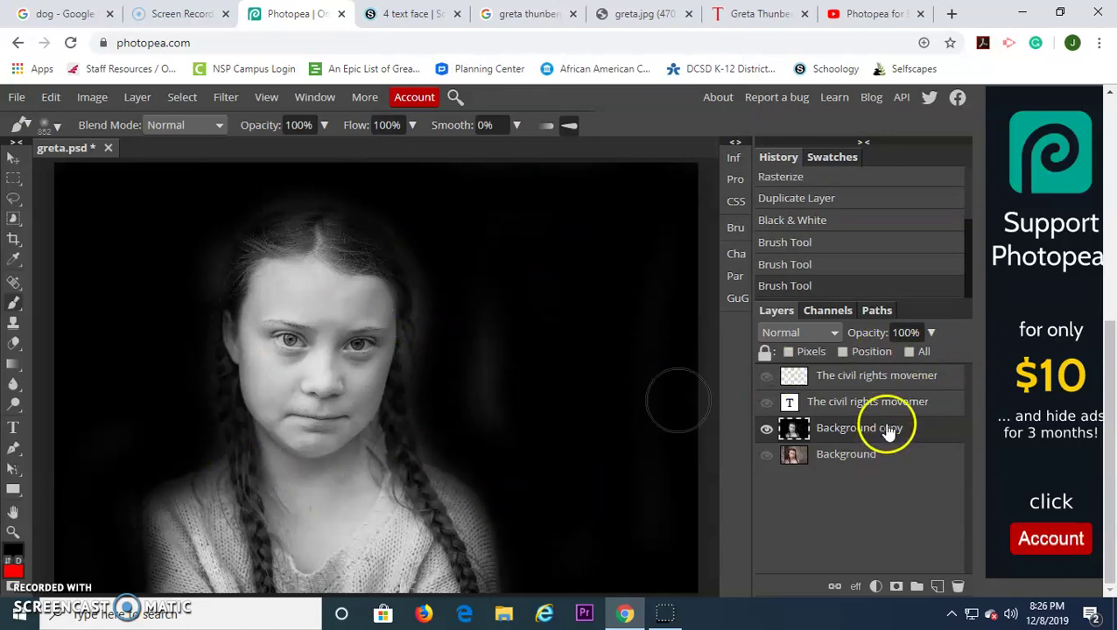
- Convert the painted Background copy layer to a smart object
click(140, 99)
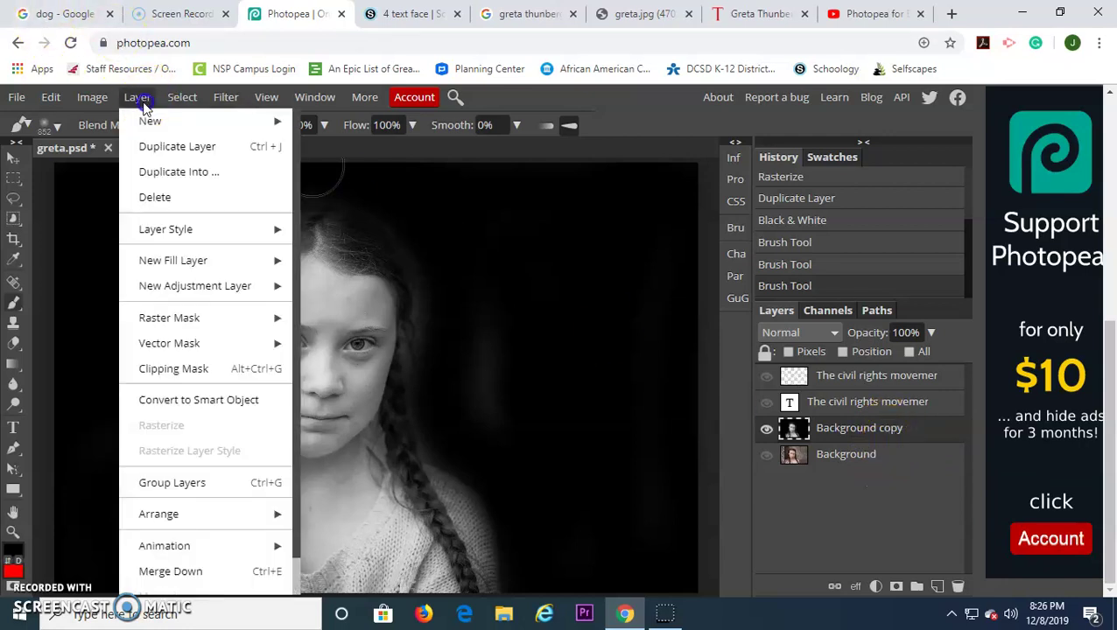
click(181, 403)
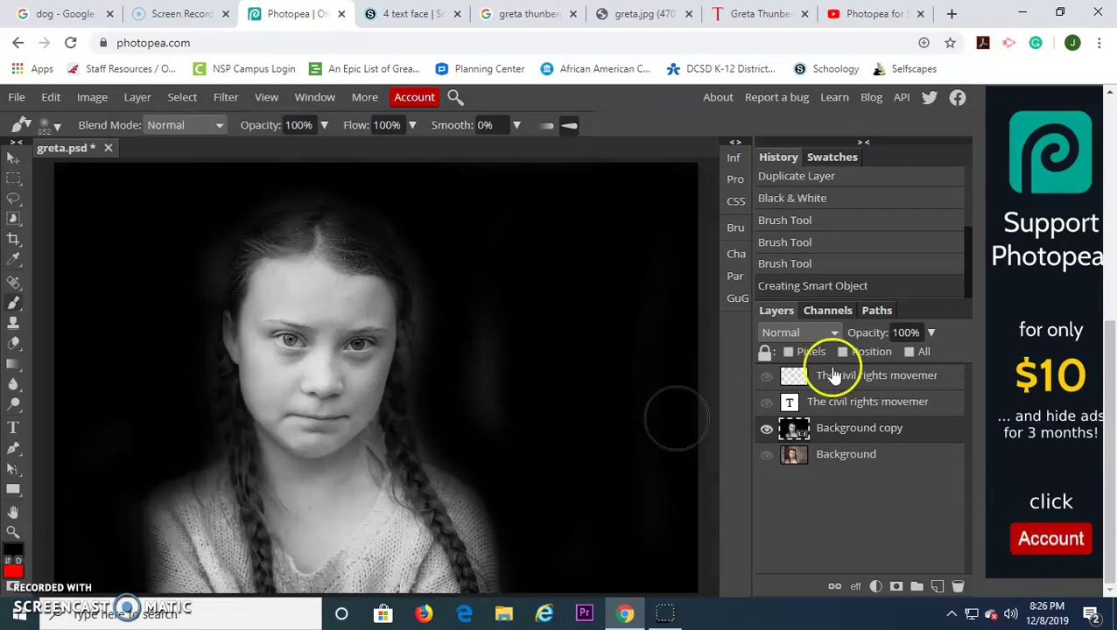
- Show the rasterized text layer and open the Displace filter for it, with Background copy.psd as the displacement source
click(887, 376)
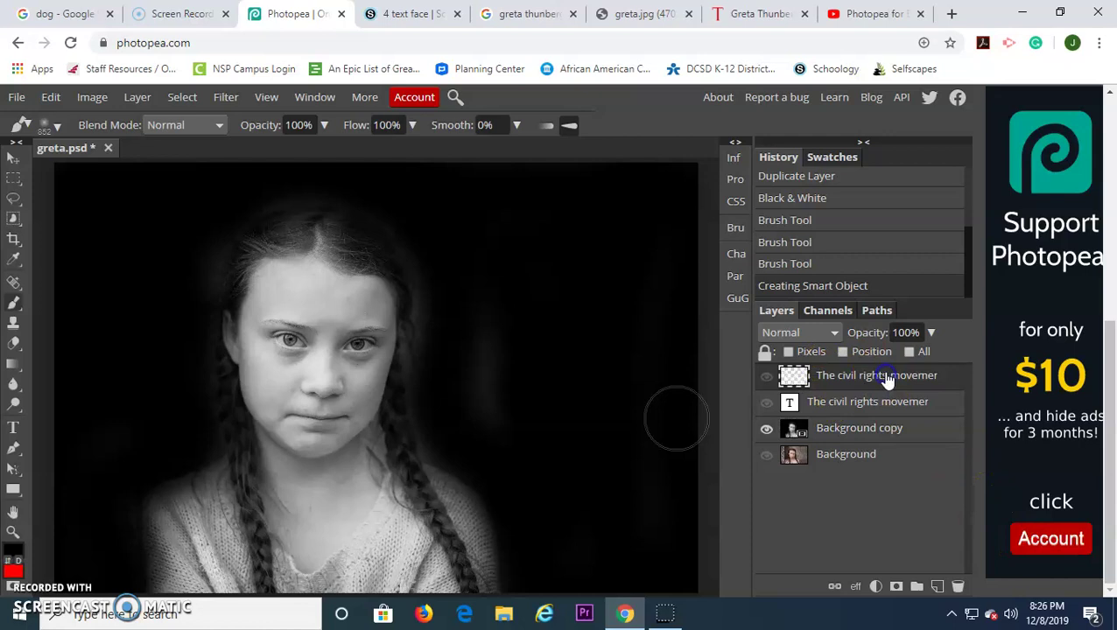
click(765, 376)
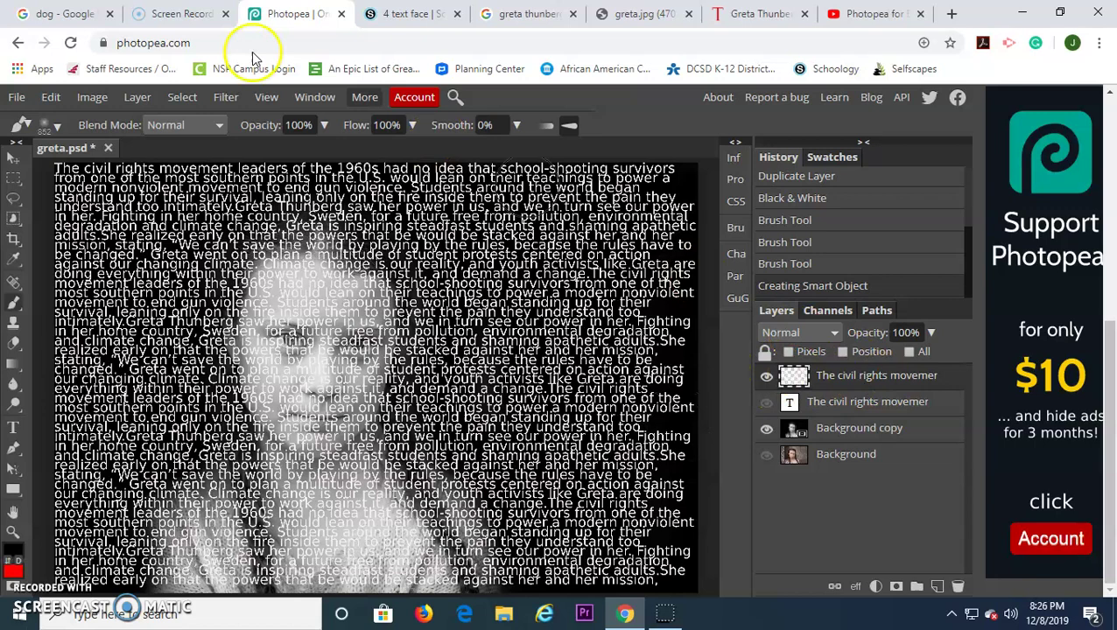
click(225, 97)
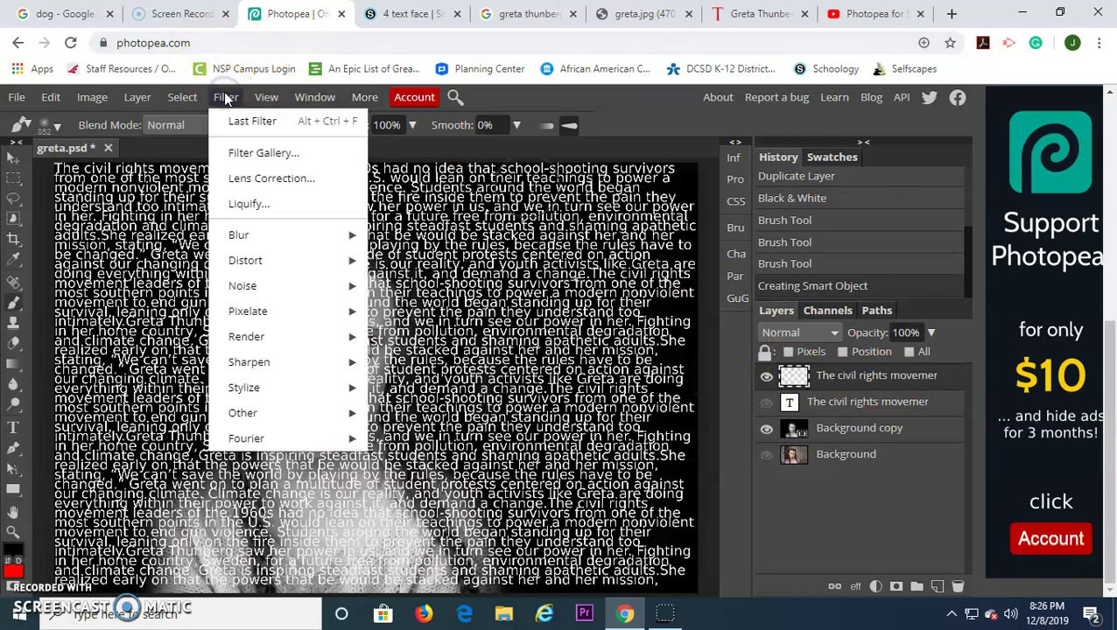
mouse_move(271, 260)
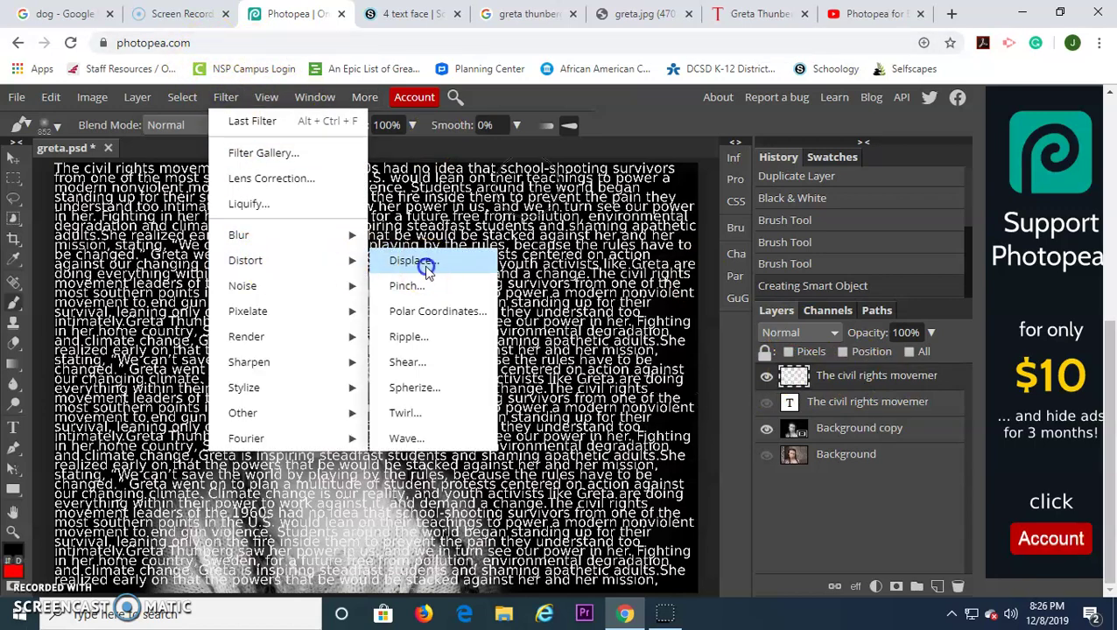
click(431, 262)
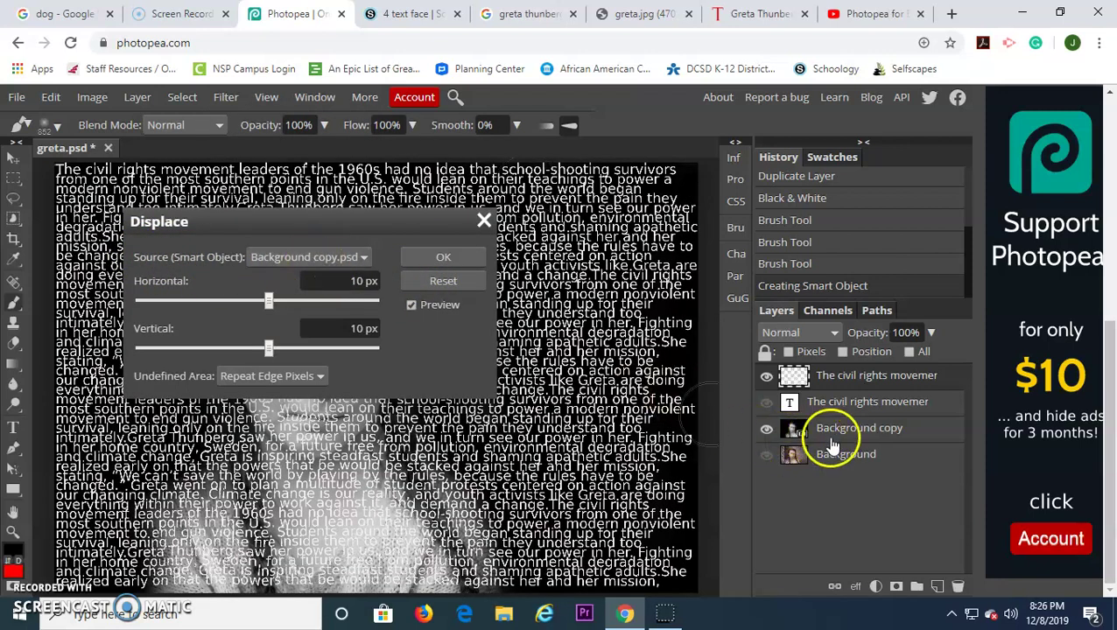
click(635, 164)
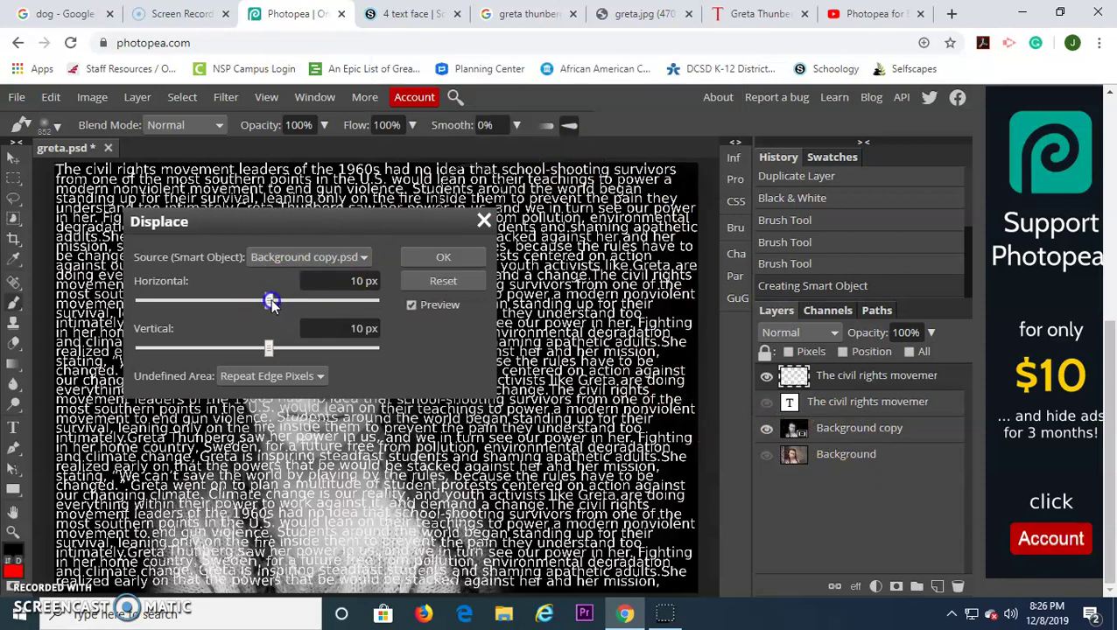
- Try stronger Displace amounts, ending at 39 px horizontal and 28 px vertical, with the dialog moved off the face
click(284, 300)
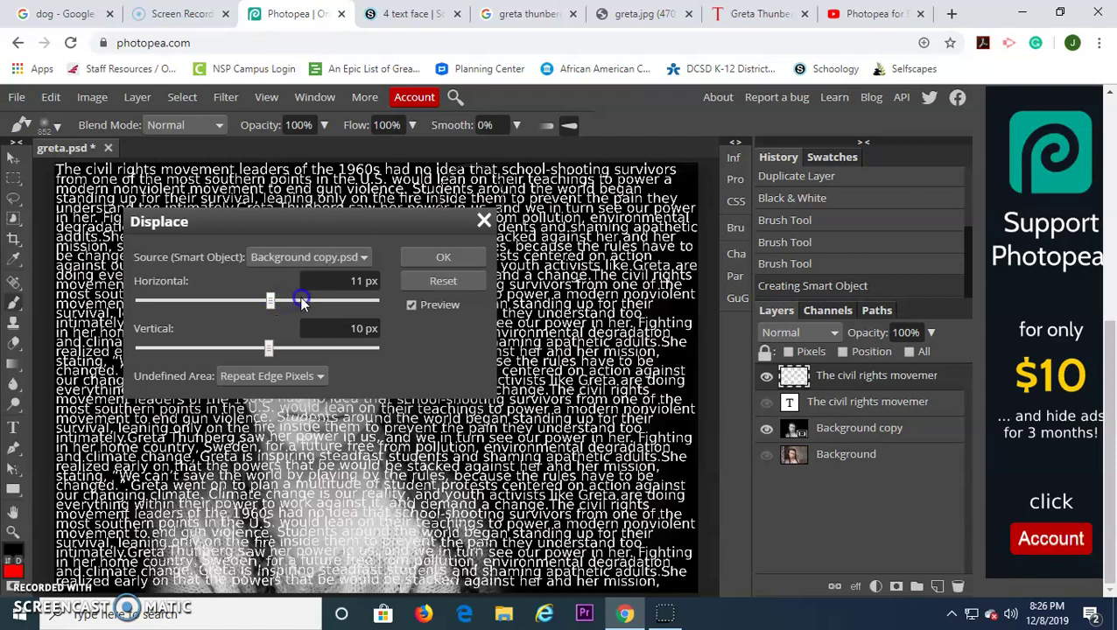
click(300, 300)
click(340, 302)
click(331, 348)
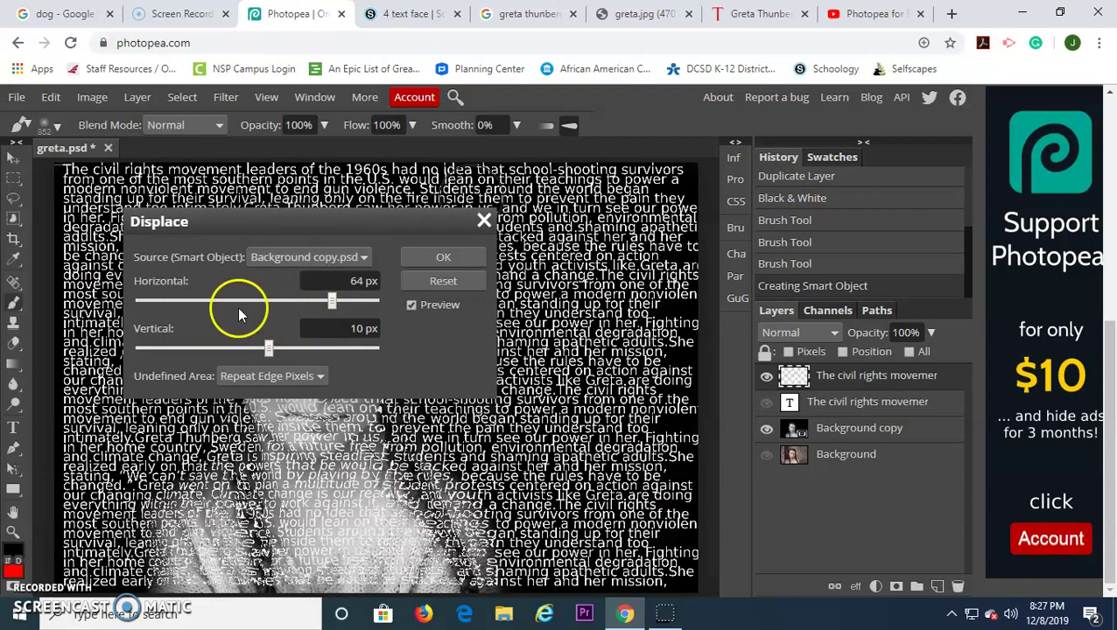
drag(287, 233, 608, 218)
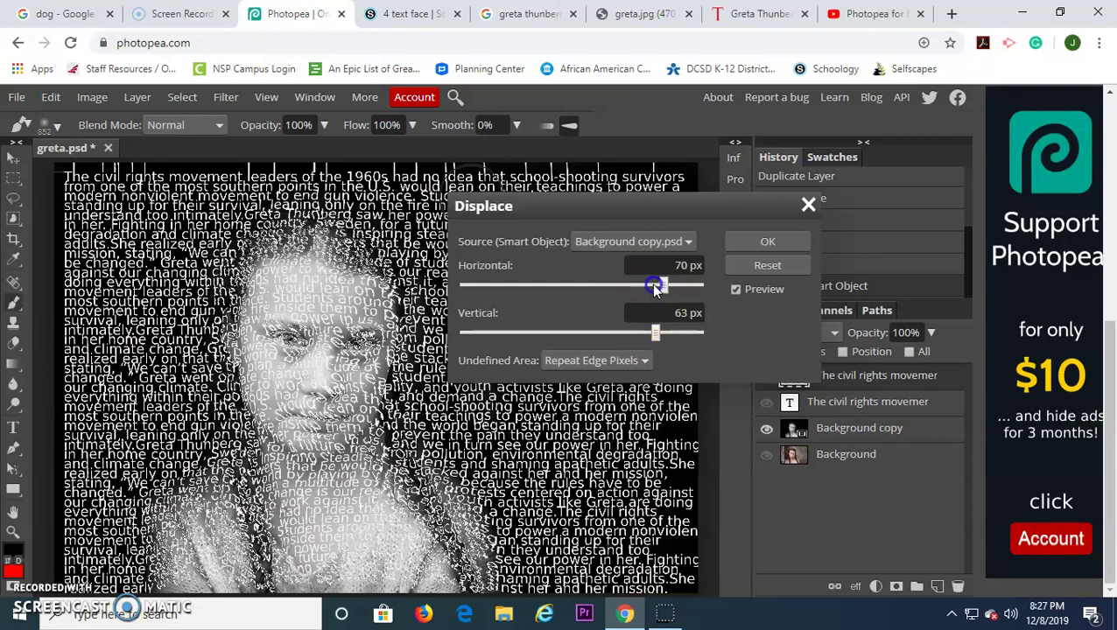
drag(652, 285, 645, 286)
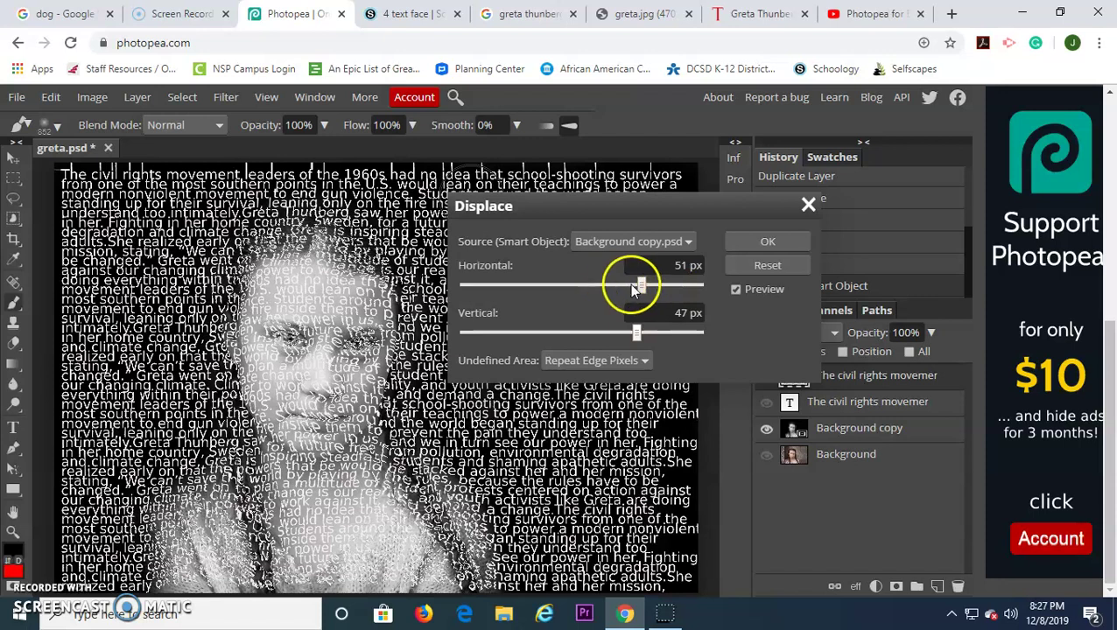
drag(631, 287, 645, 287)
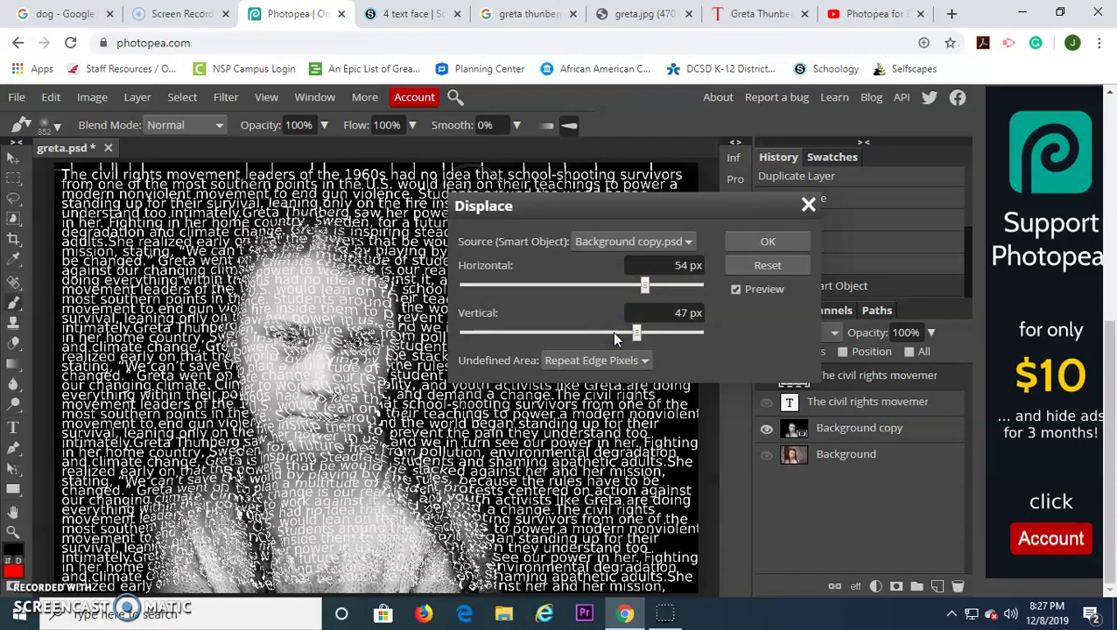
drag(668, 269, 249, 354)
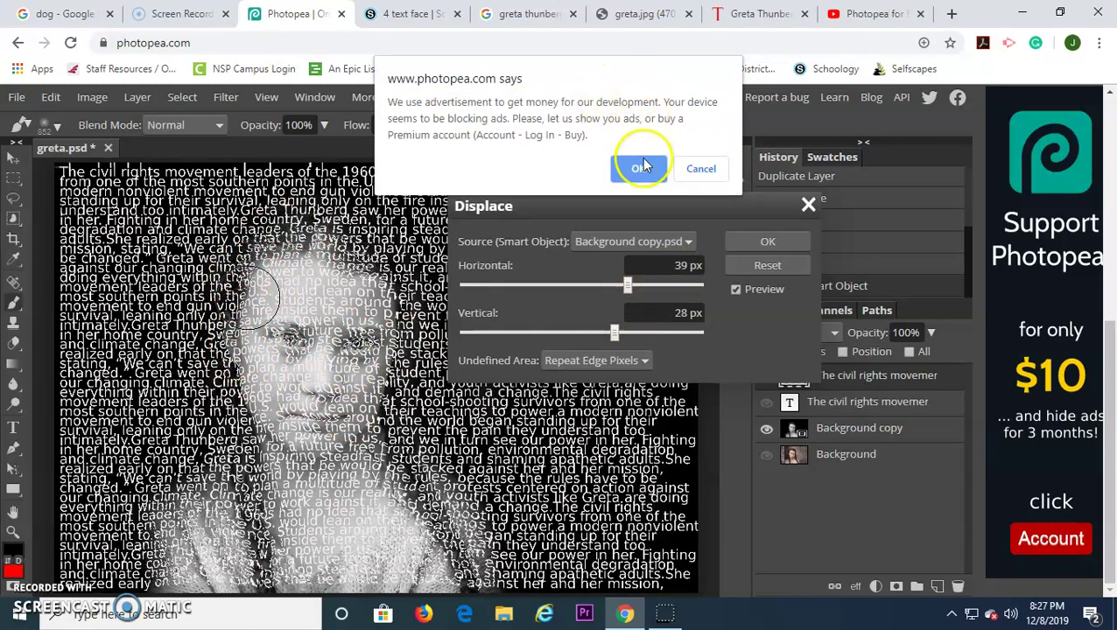
click(643, 166)
- Set the horizontal and vertical displacement to 30 px each and apply the Displace filter to the rasterized text
click(671, 265)
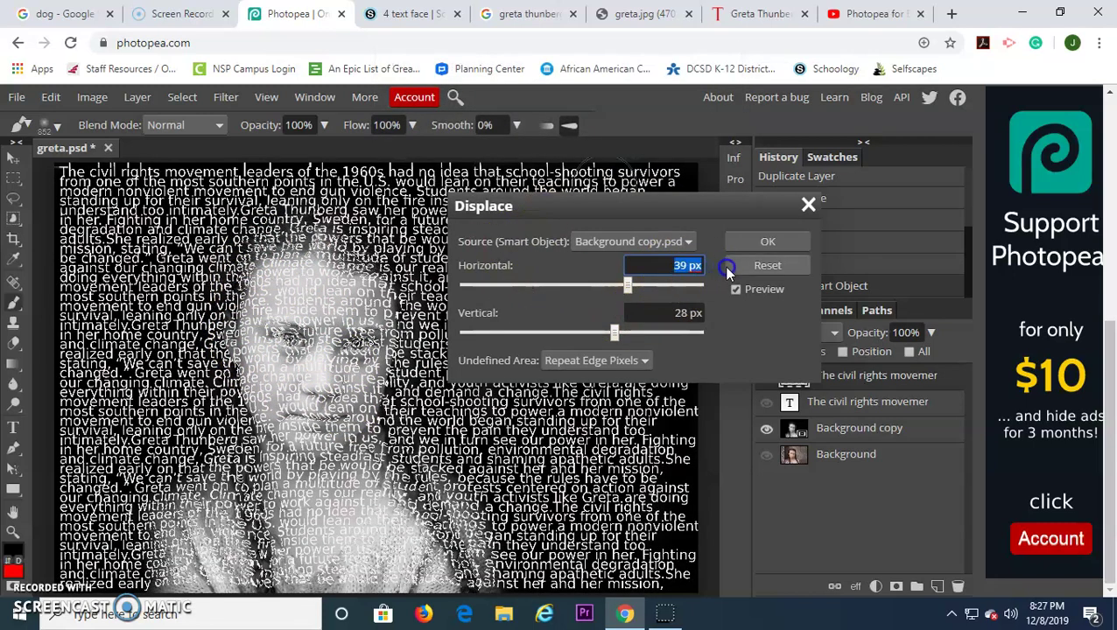
text(30)
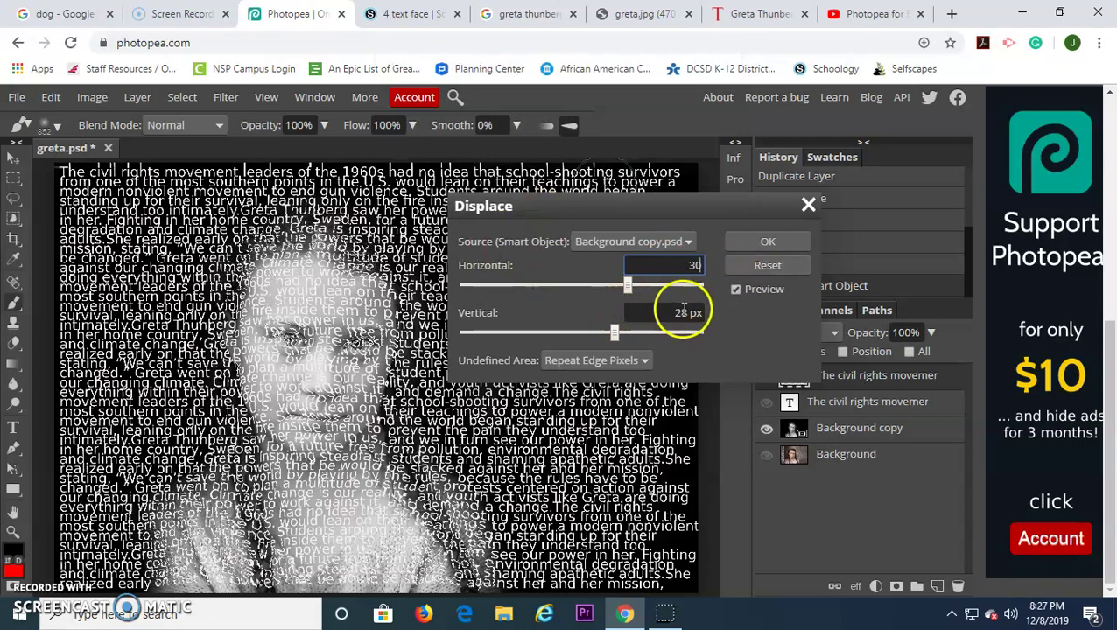
drag(671, 314, 716, 317)
text(30)
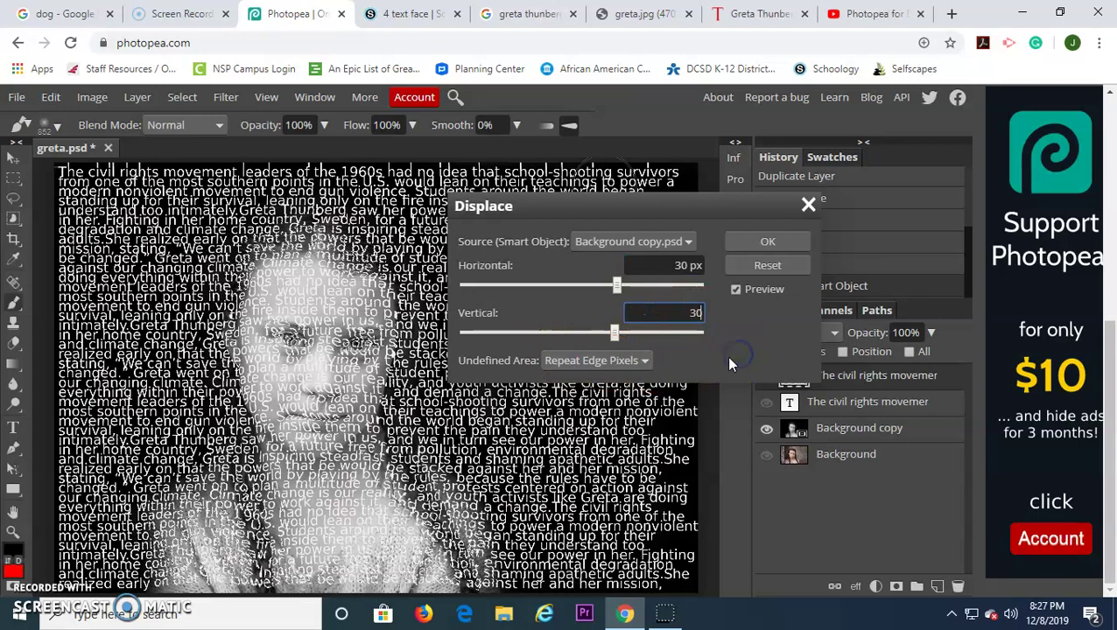
key(Return)
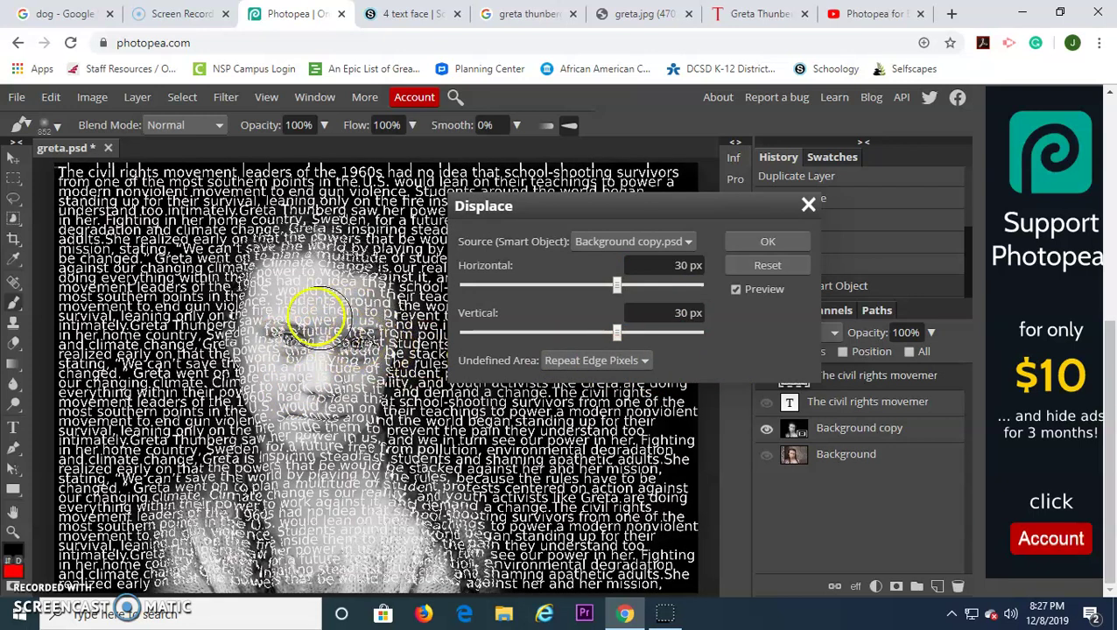
click(768, 244)
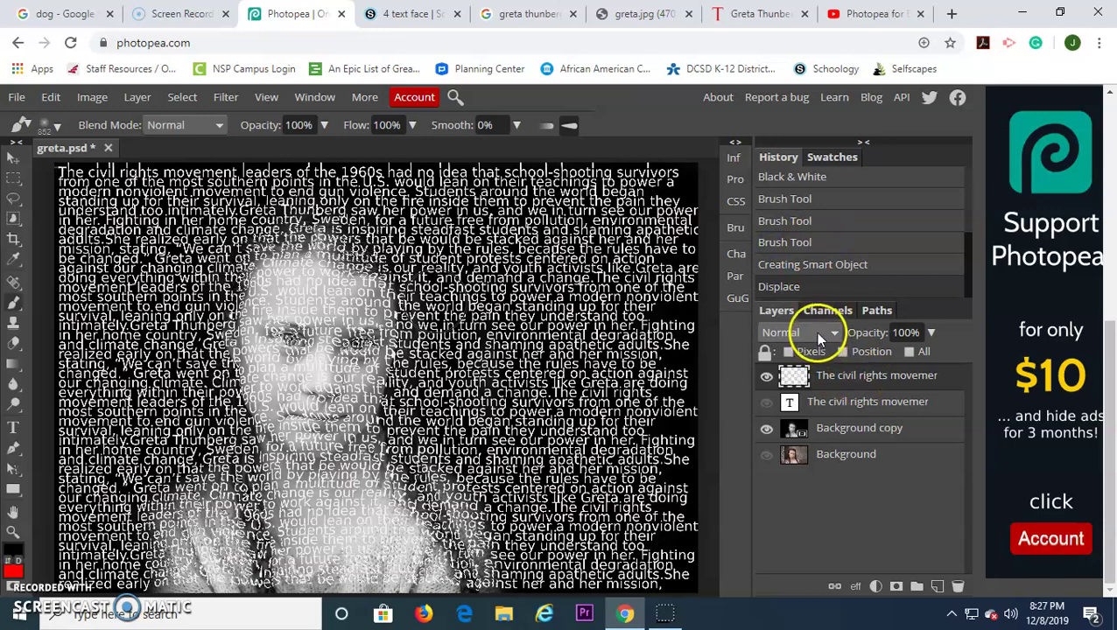
- Set the displaced text layer's blend mode to Overlay
click(797, 336)
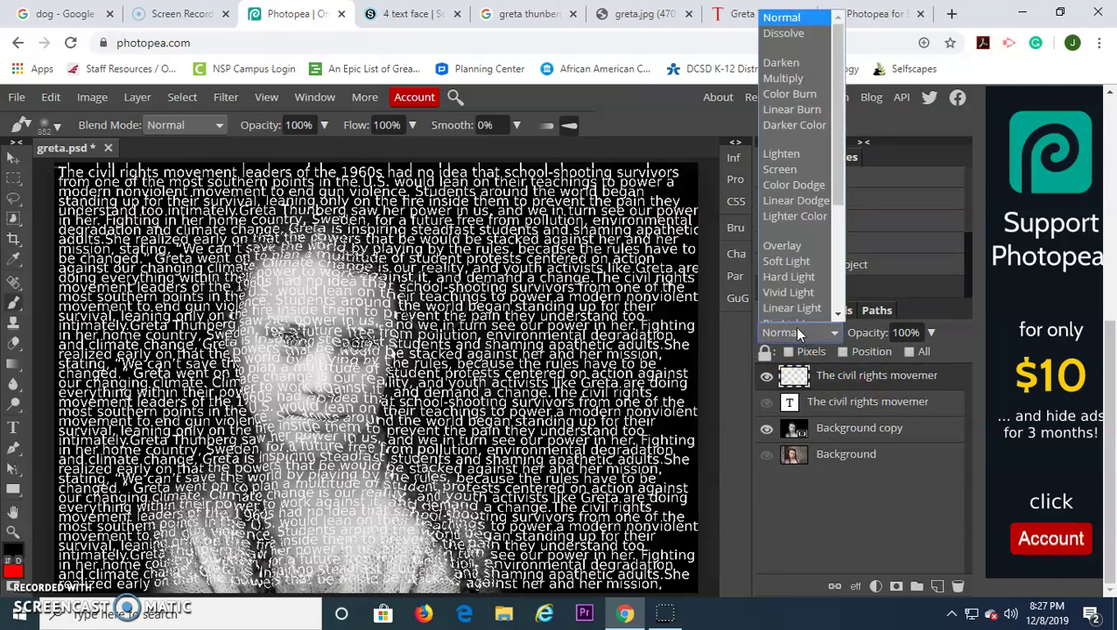
scroll(793, 326, down, 1)
click(797, 224)
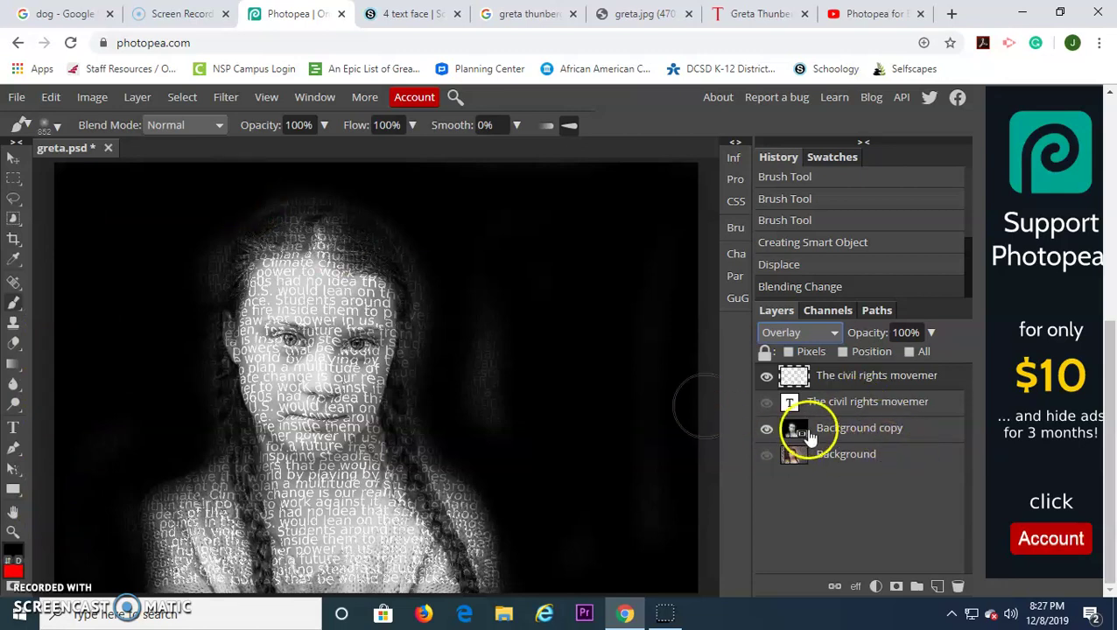
- Add a new layer and set up a green-to-red gradient for it with a purple (#4609a3) middle stop at 47%
click(936, 586)
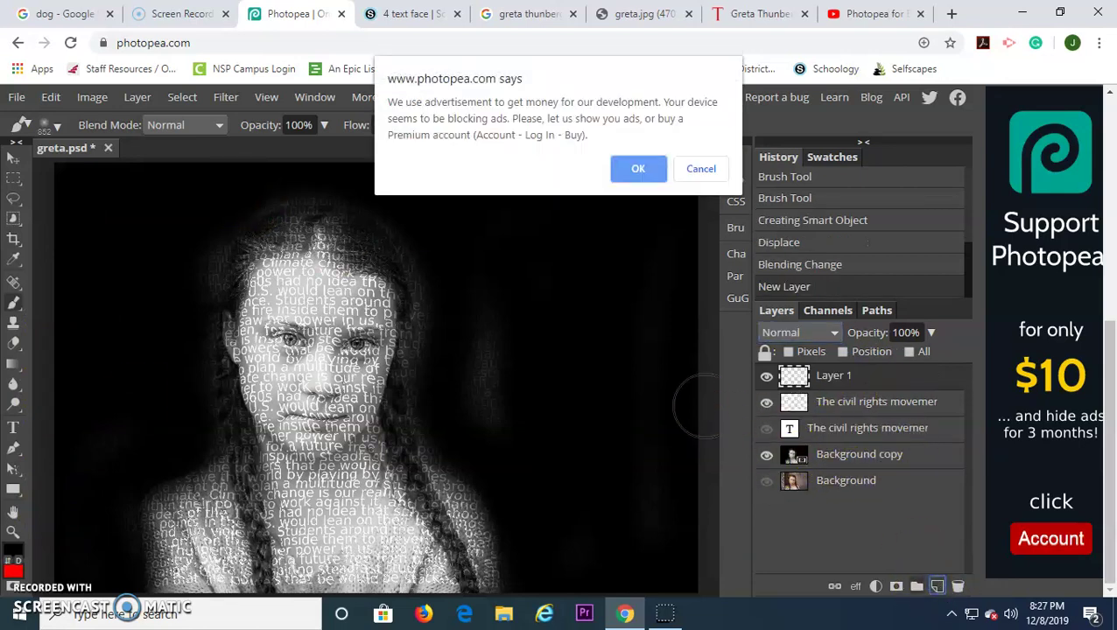
click(647, 171)
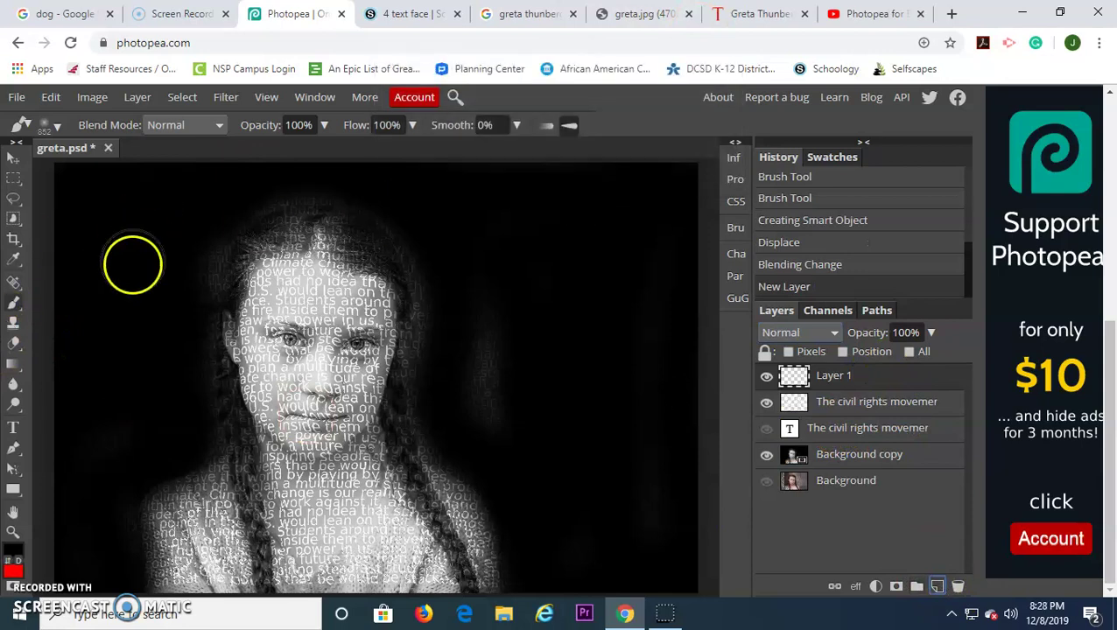
click(13, 361)
right_click(19, 347)
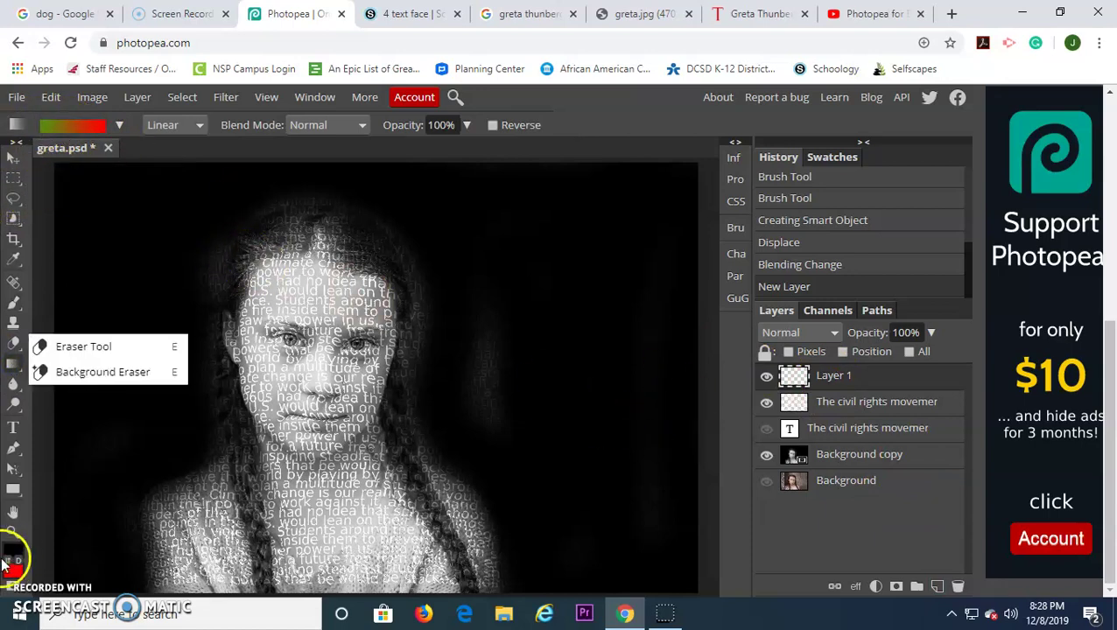
click(77, 124)
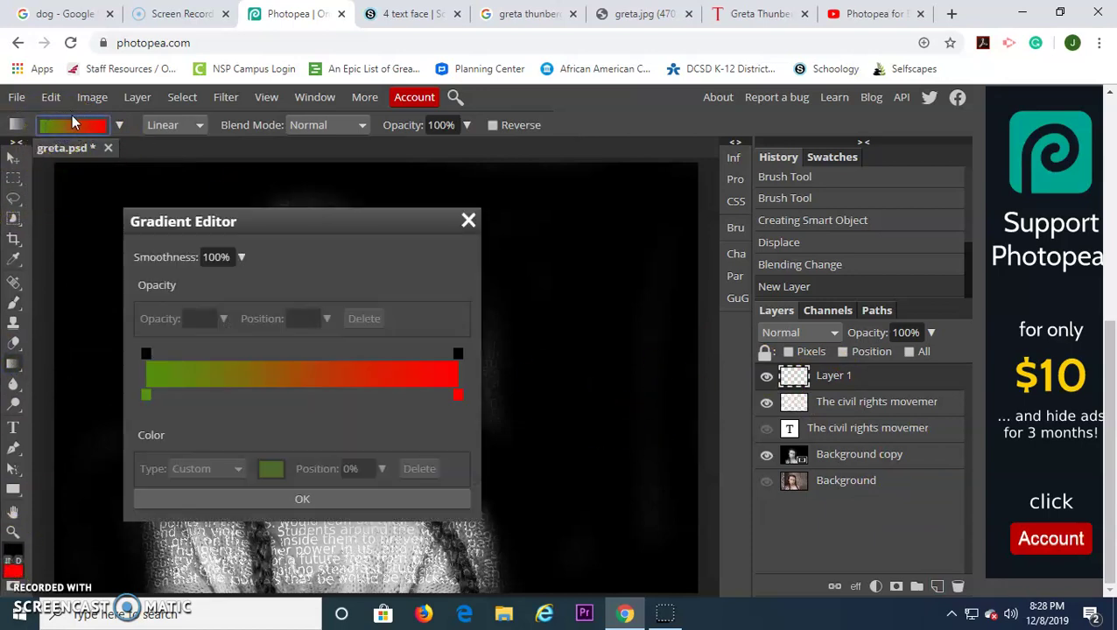
drag(307, 391, 293, 397)
click(266, 468)
click(351, 301)
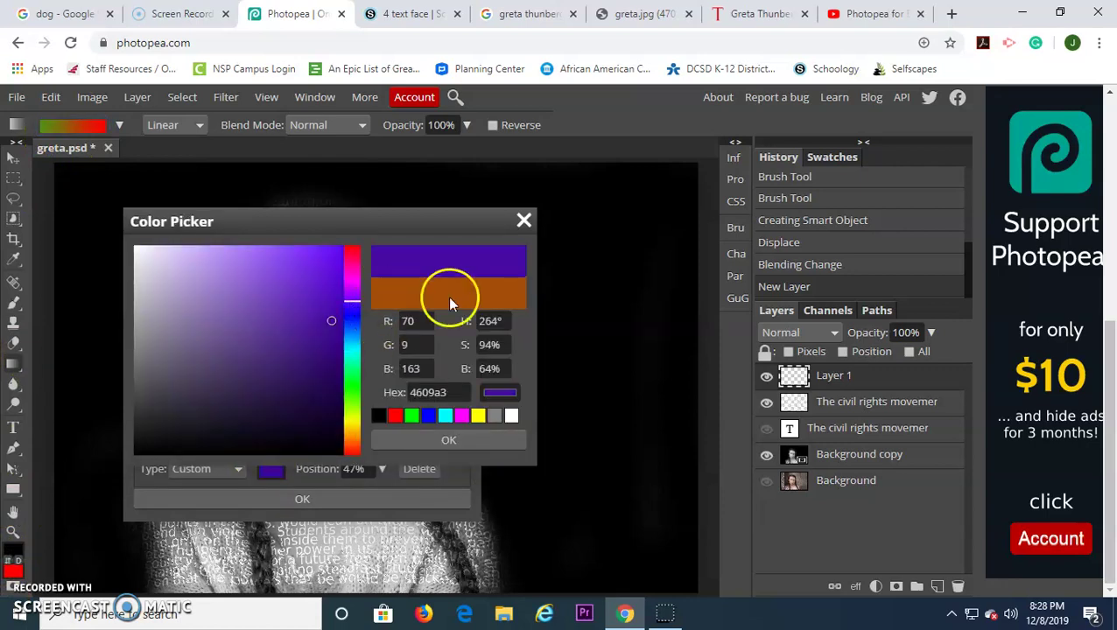
click(434, 437)
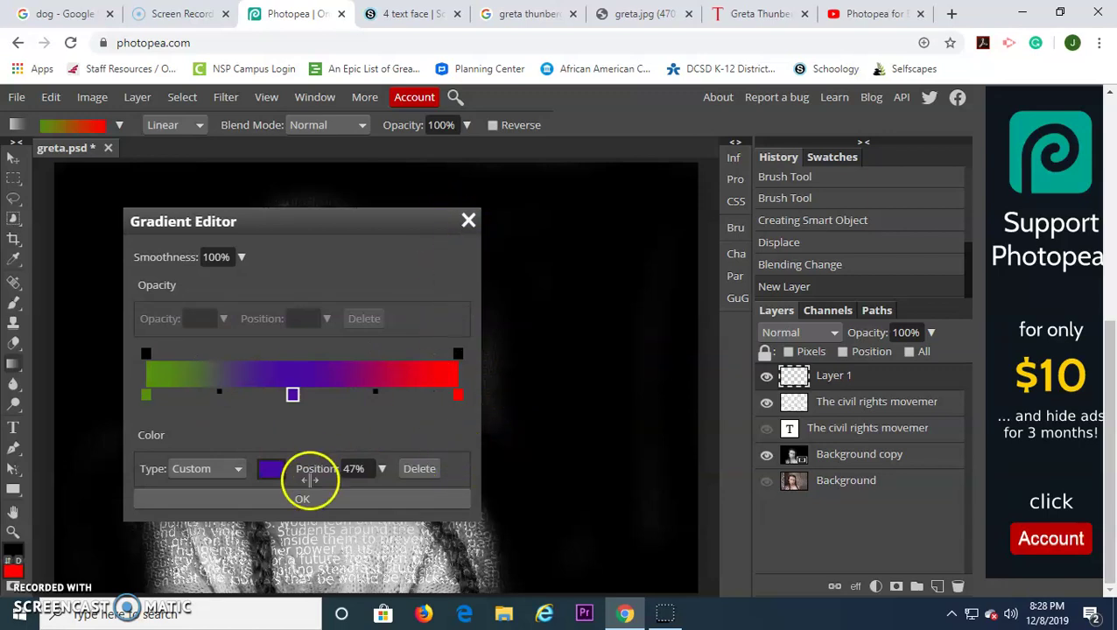
click(315, 498)
- Fill the new layer with the gradient diagonally from upper left to lower right and set its blend mode to Color
drag(40, 167, 694, 598)
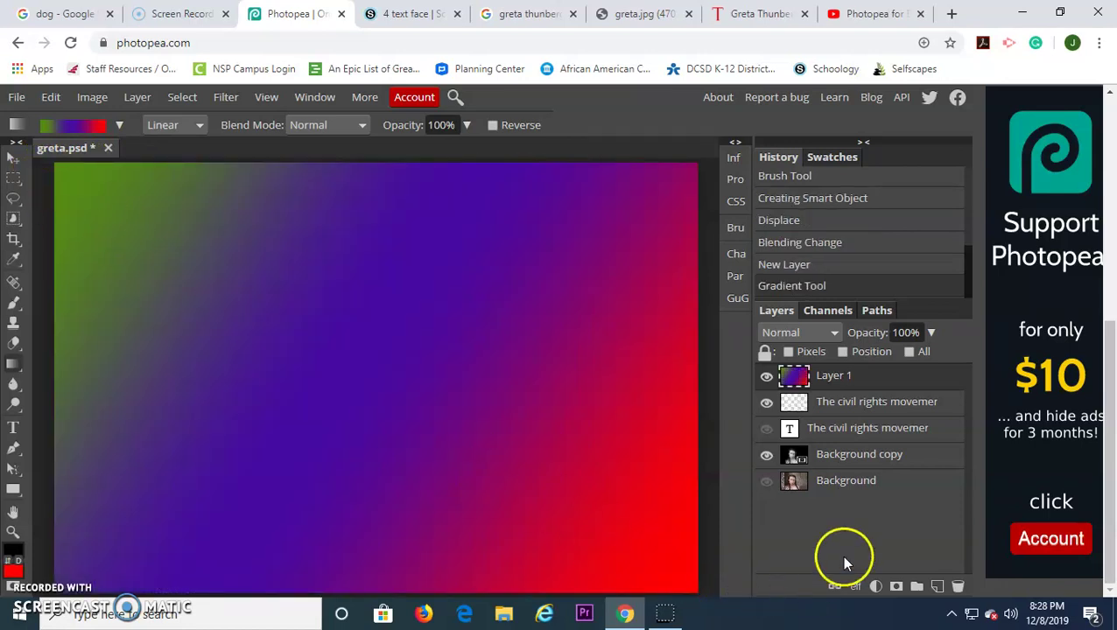
click(811, 334)
scroll(819, 253, down, 5)
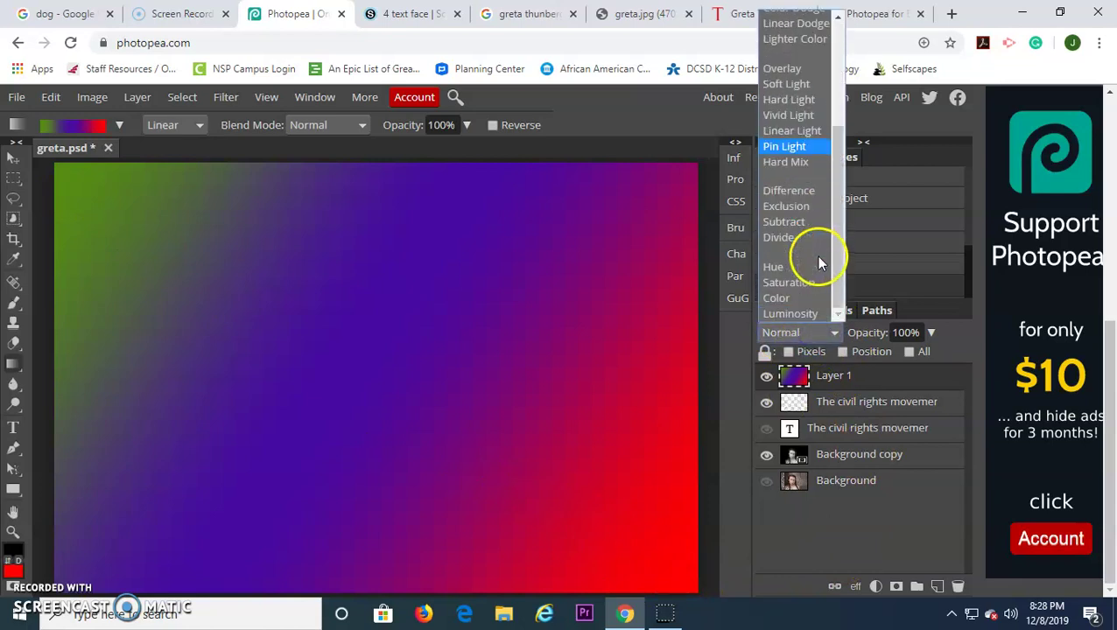
click(790, 298)
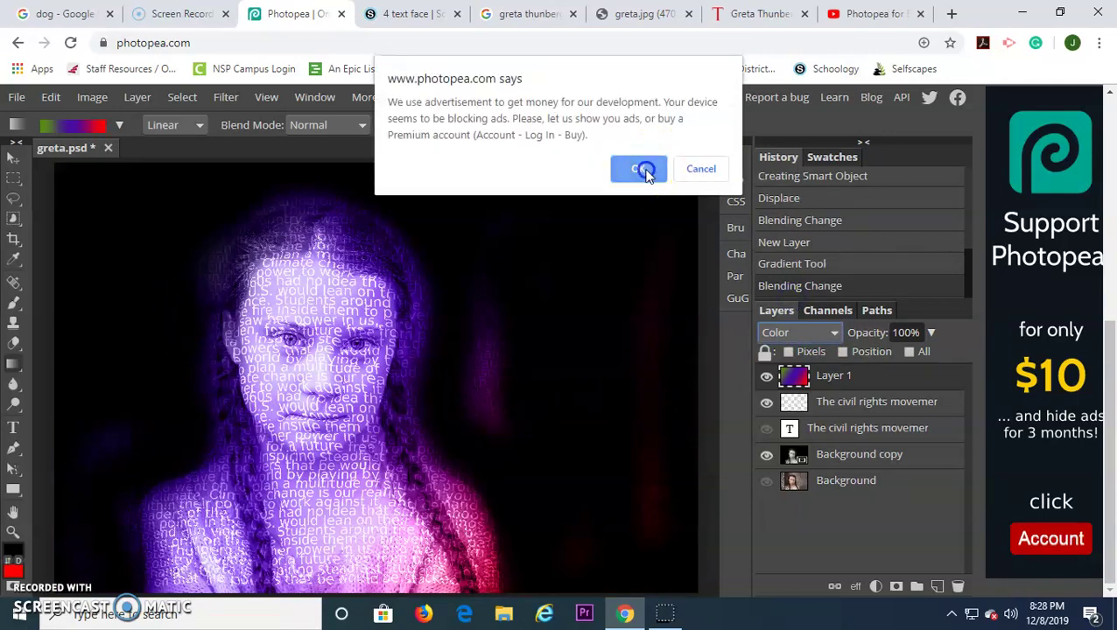
click(644, 170)
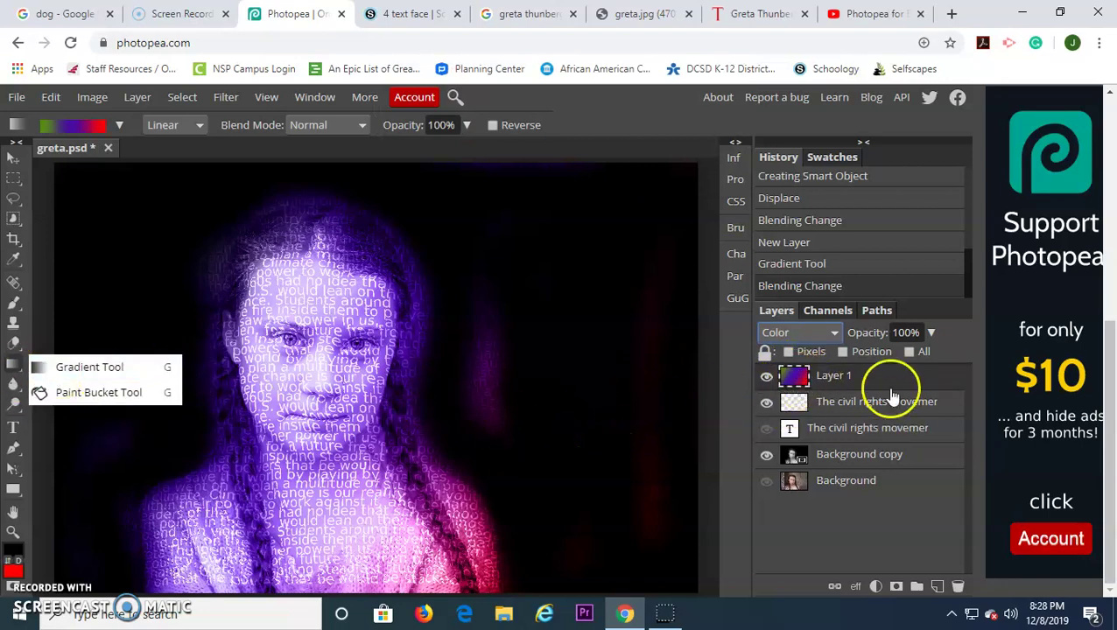
- Redraw the gradient horizontally across the portrait, and again near-vertically with red over the hair and green over the sweater
drag(112, 395, 588, 414)
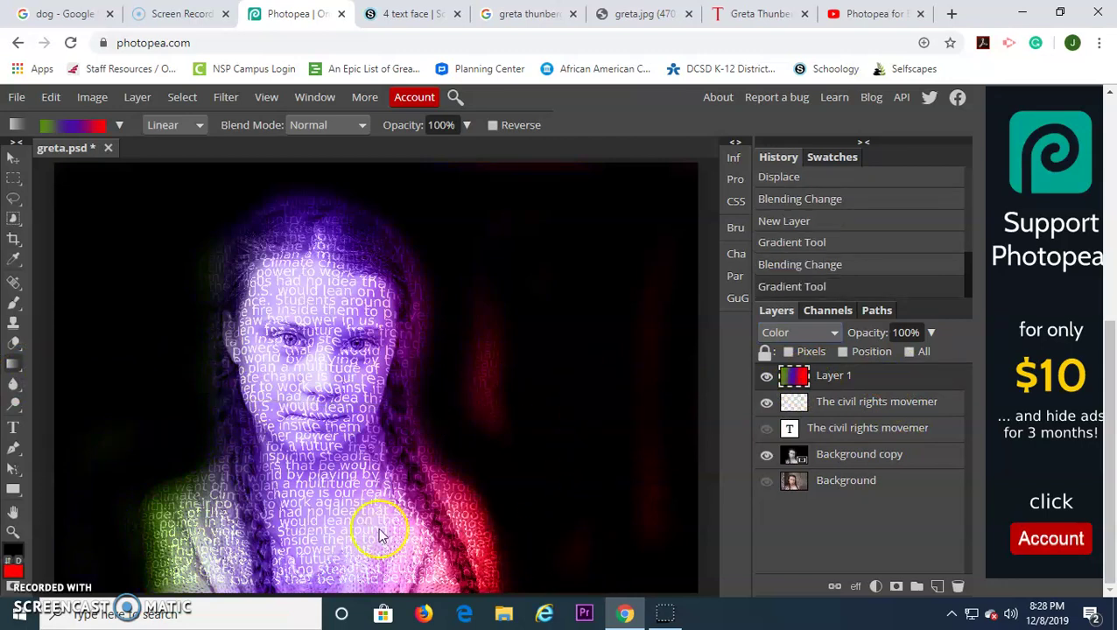
drag(262, 287, 491, 549)
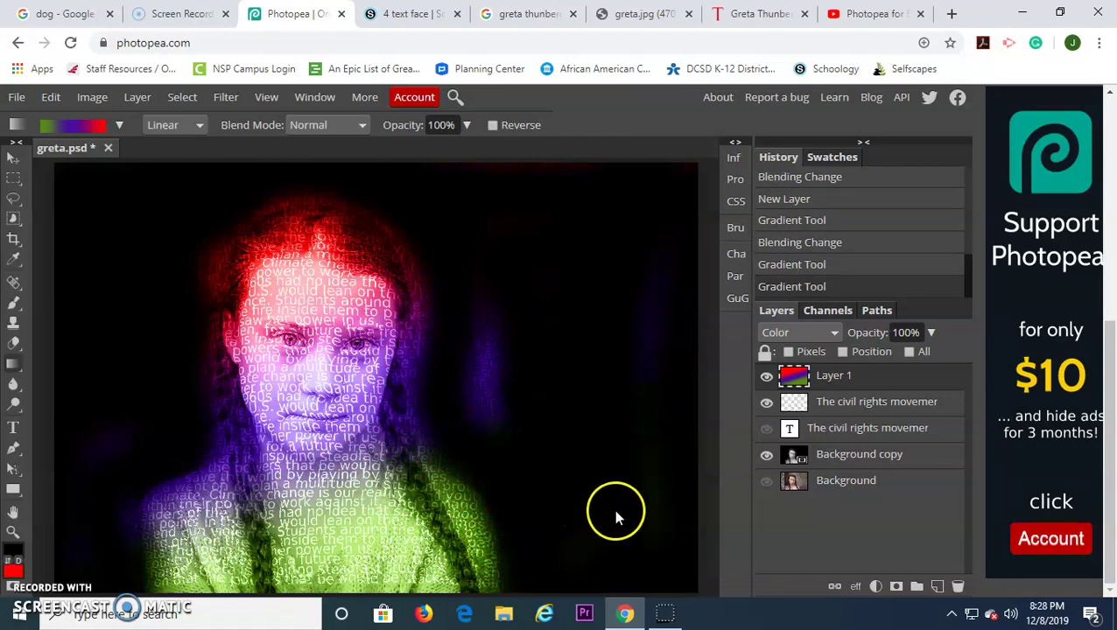
- Add another empty layer above the gradient layer and zoom out to show the whole canvas
click(937, 585)
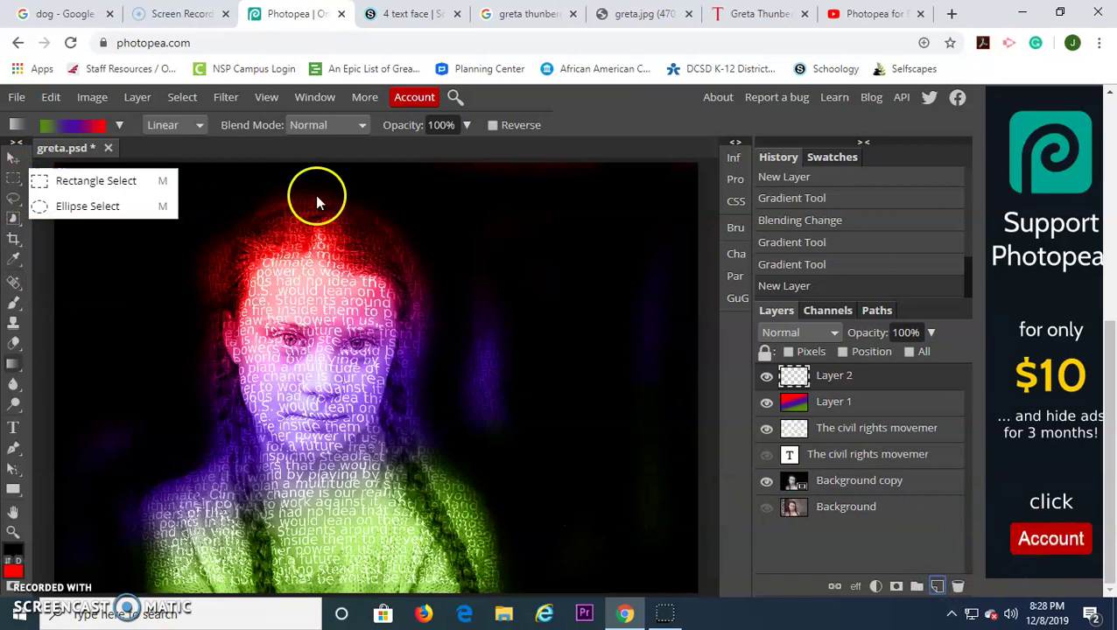
click(14, 530)
click(69, 125)
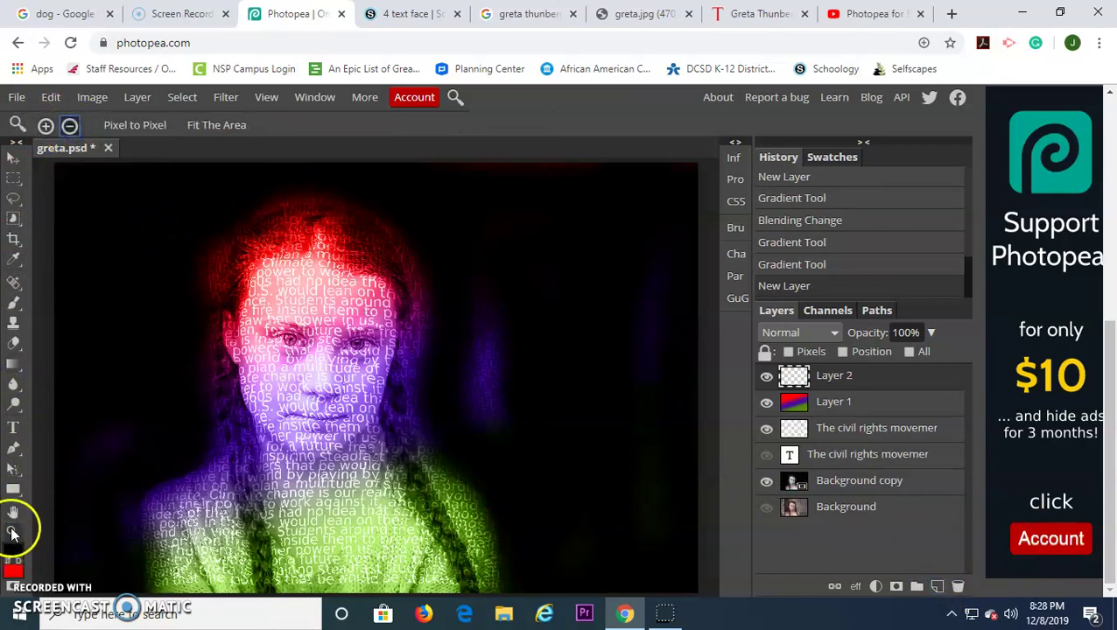
right_click(213, 273)
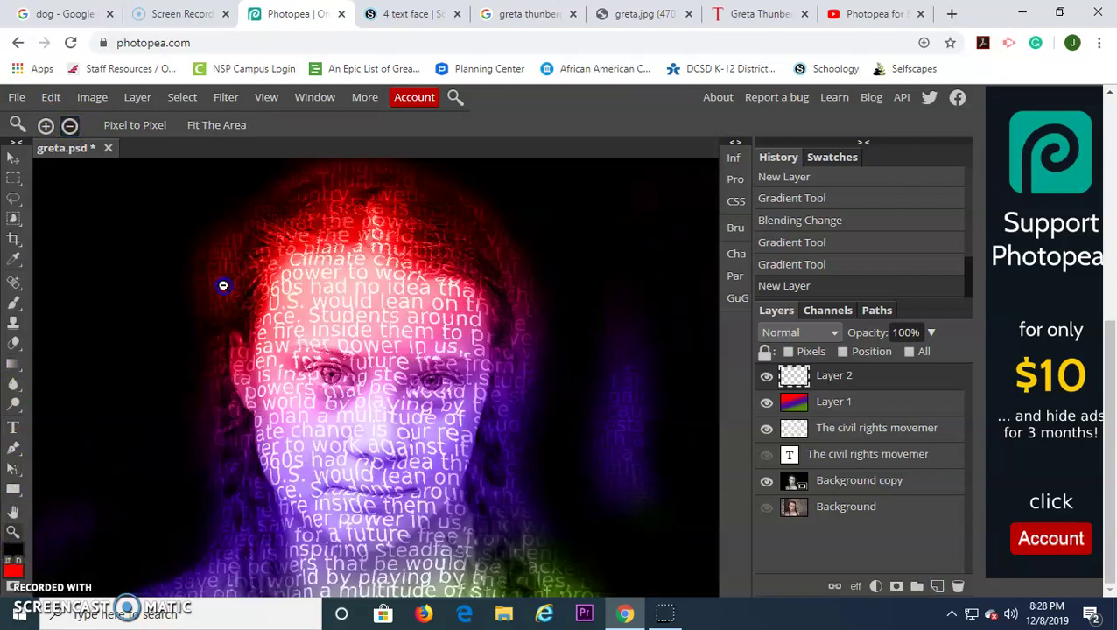
click(216, 284)
click(216, 285)
click(217, 285)
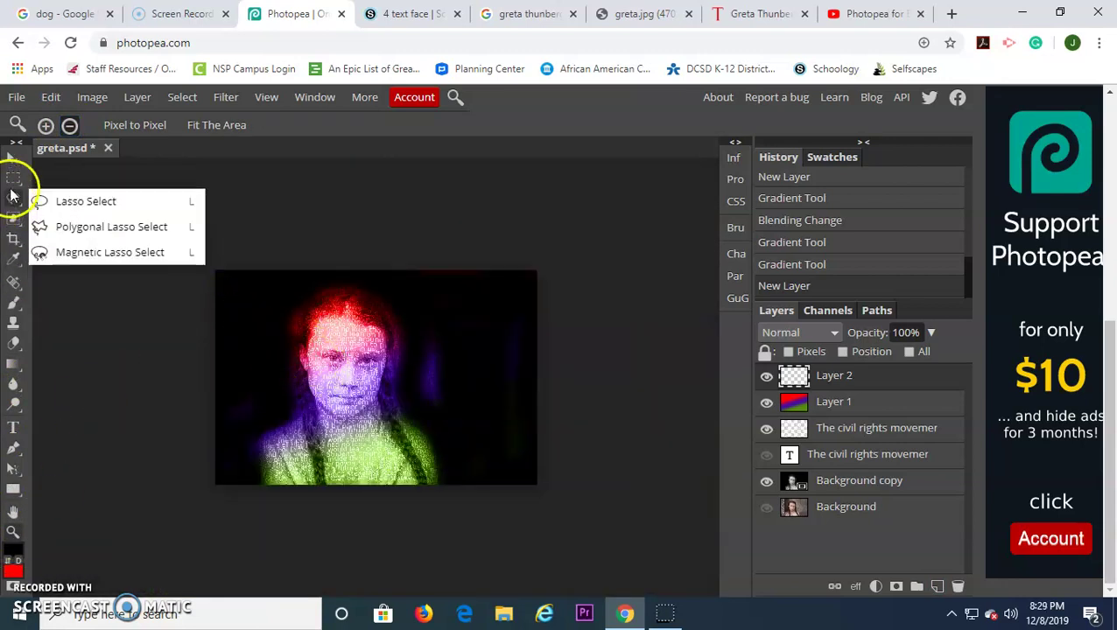
- Select the entire canvas with Rectangle Select and subtract a slightly smaller inner rectangle, leaving a thin border selection around the portrait
click(13, 177)
drag(129, 244, 643, 532)
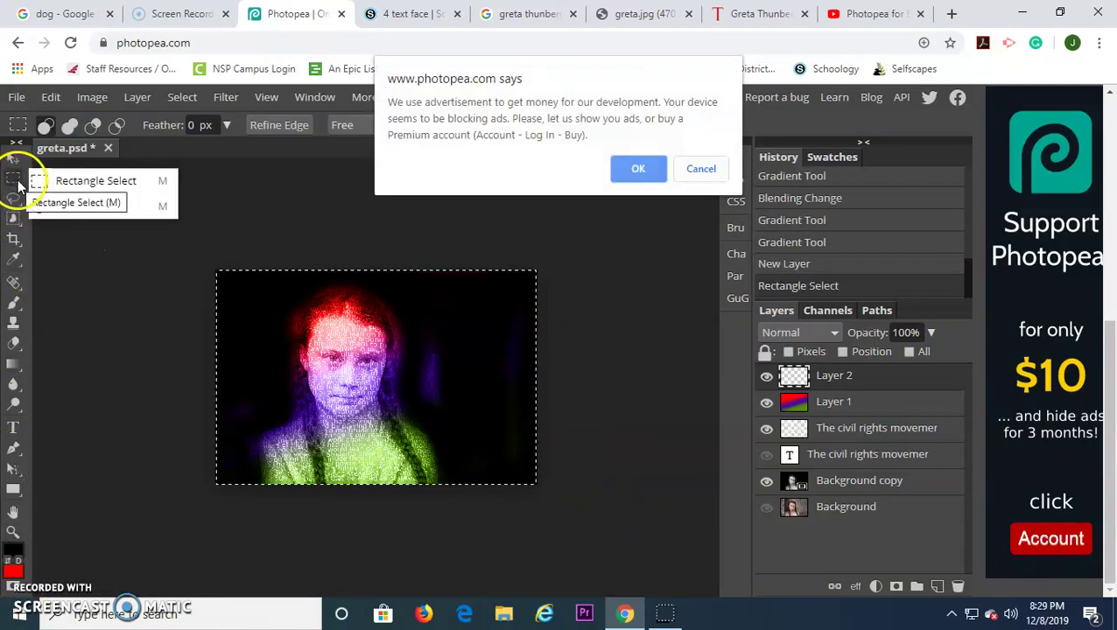
click(642, 168)
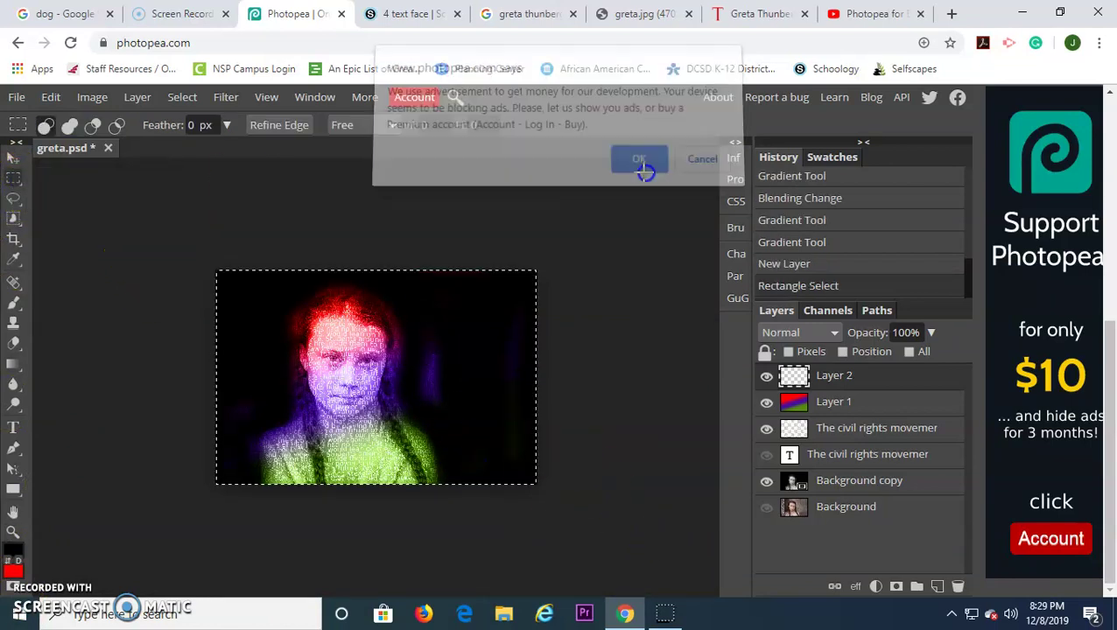
click(91, 129)
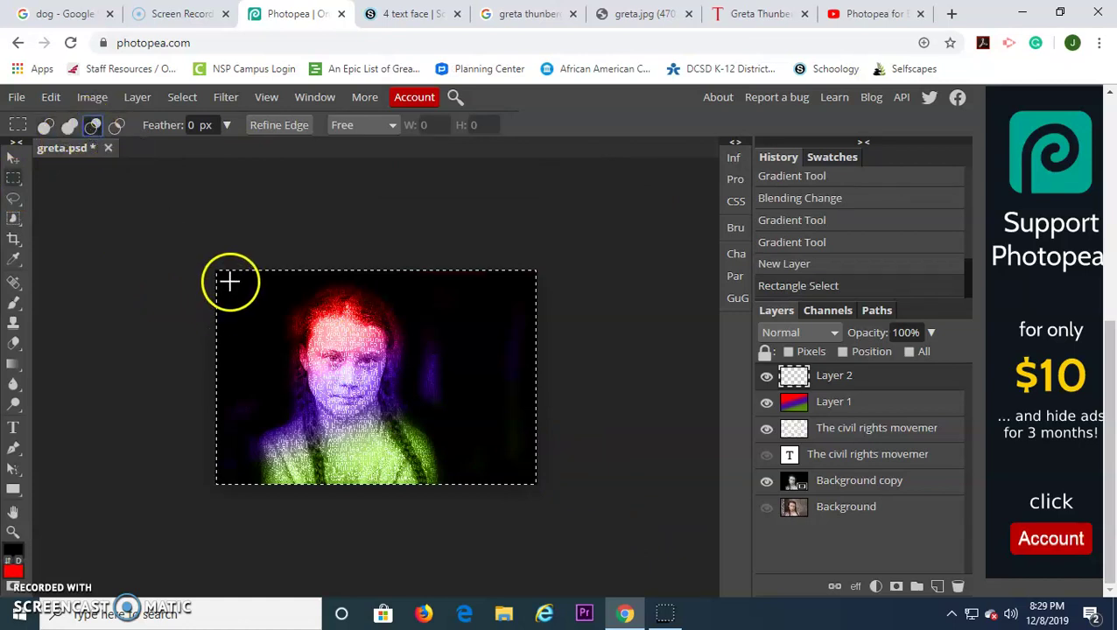
drag(228, 283, 521, 471)
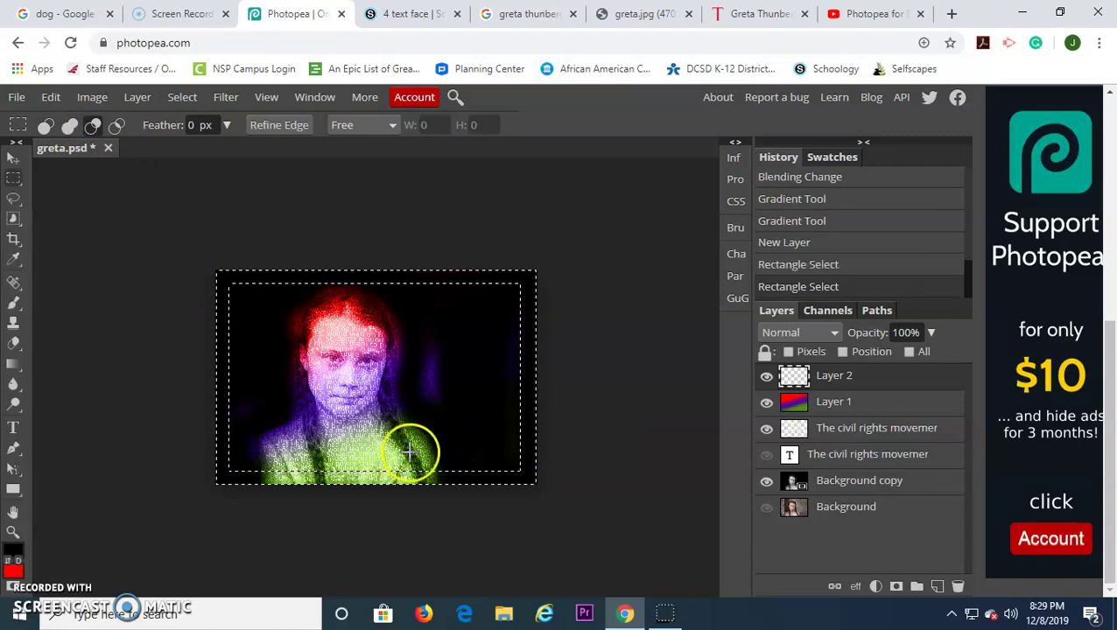
- Paint the border selection light gray (#d4d4d4) on the empty top layer with the Brush, and deselect it
click(14, 302)
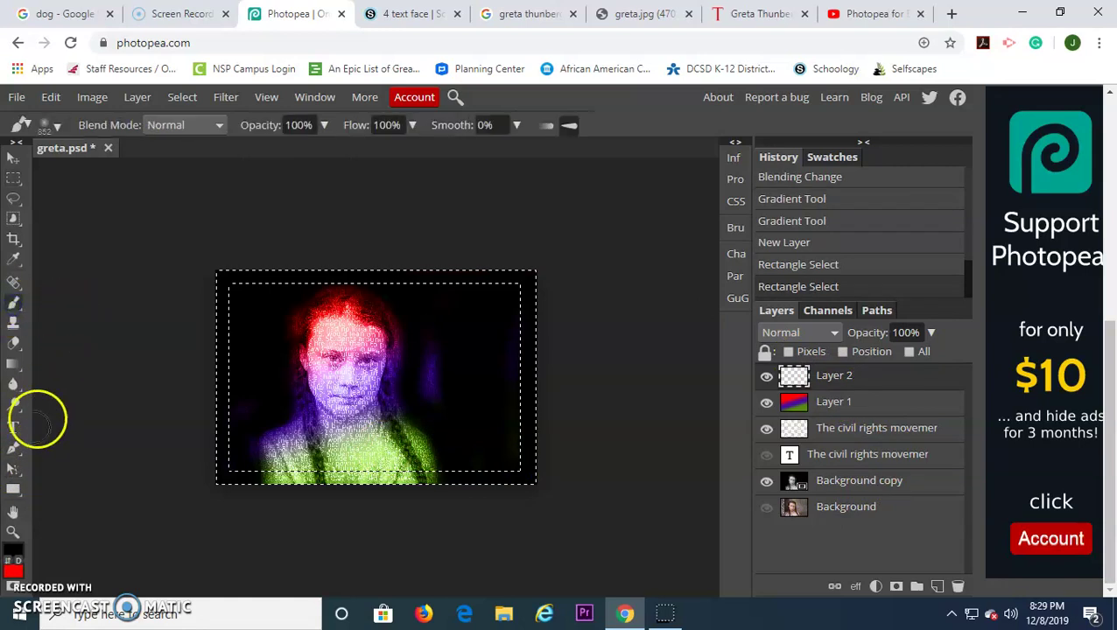
click(13, 550)
drag(155, 317, 69, 196)
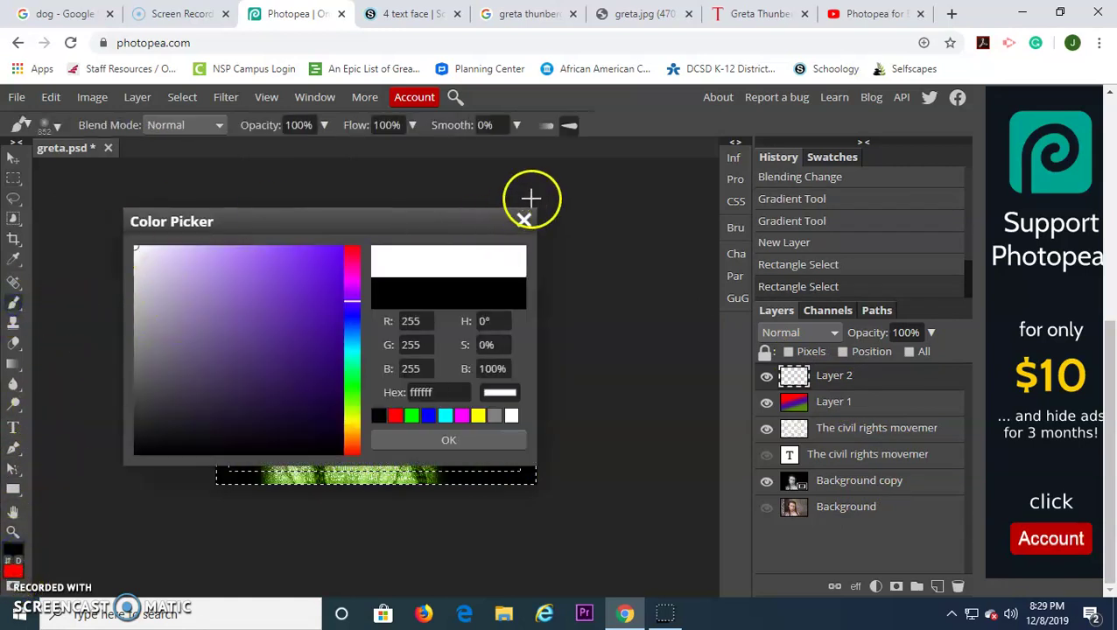
mouse_move(133, 296)
mouse_down()
mouse_move(102, 295)
mouse_move(102, 273)
mouse_up()
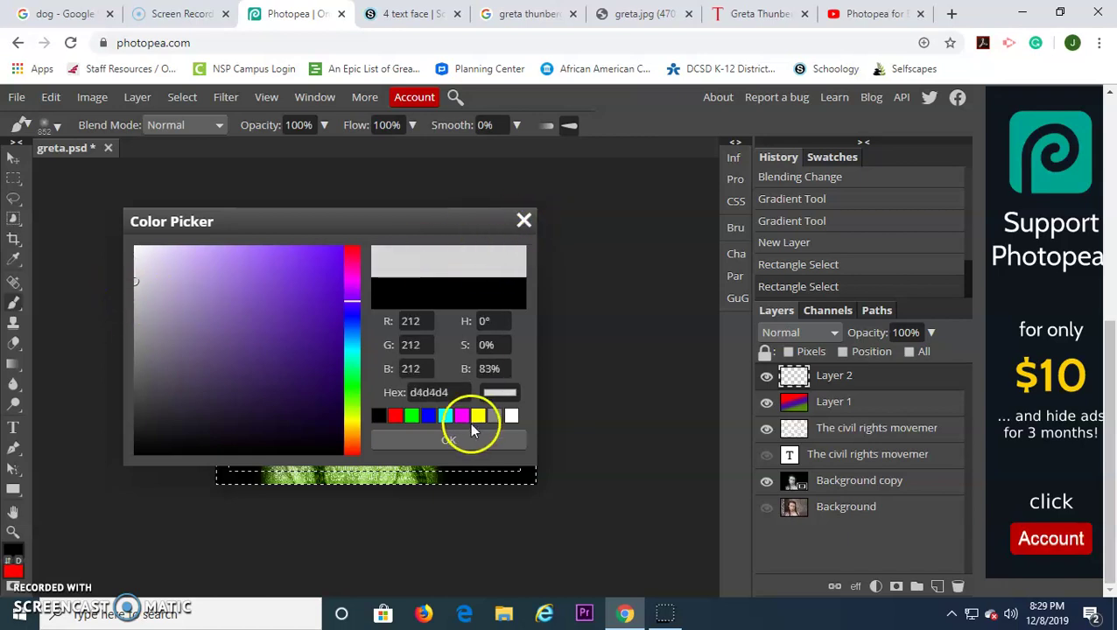
click(448, 440)
mouse_move(217, 278)
mouse_down()
mouse_move(552, 279)
mouse_move(525, 296)
mouse_move(532, 490)
mouse_move(523, 478)
mouse_move(442, 474)
mouse_move(184, 486)
mouse_move(238, 472)
mouse_move(221, 393)
mouse_move(226, 281)
mouse_up()
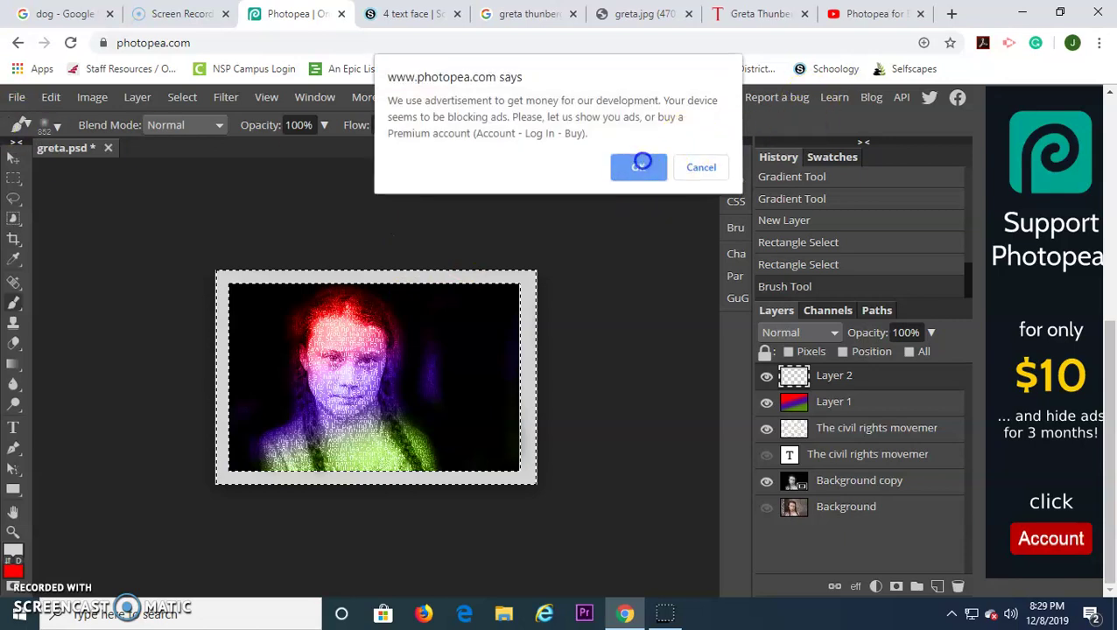
click(638, 168)
right_click(12, 181)
click(21, 170)
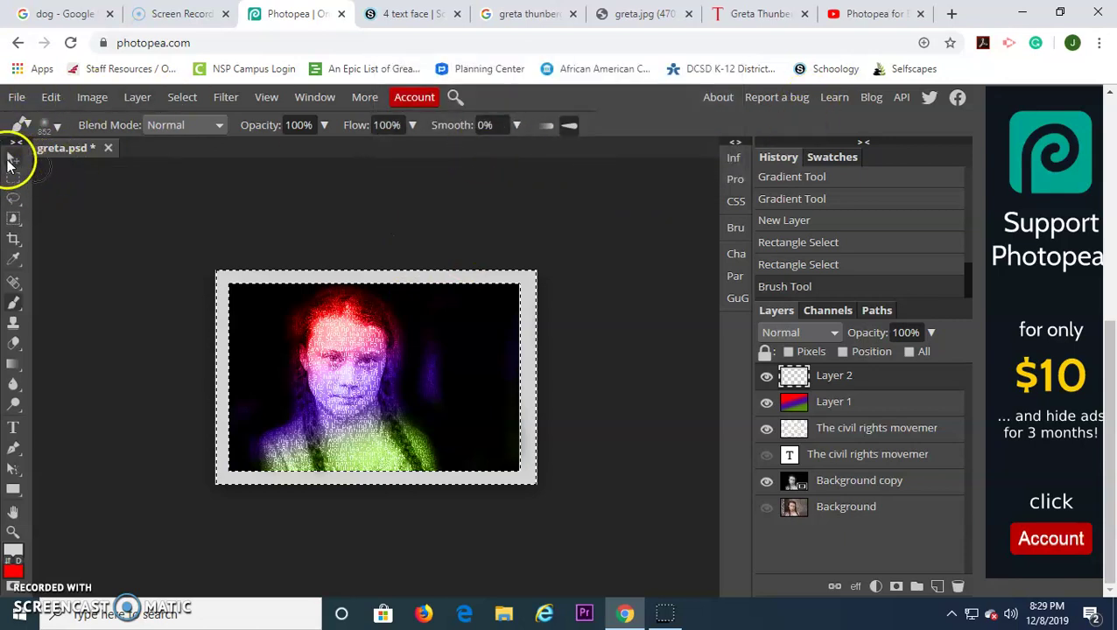
click(164, 99)
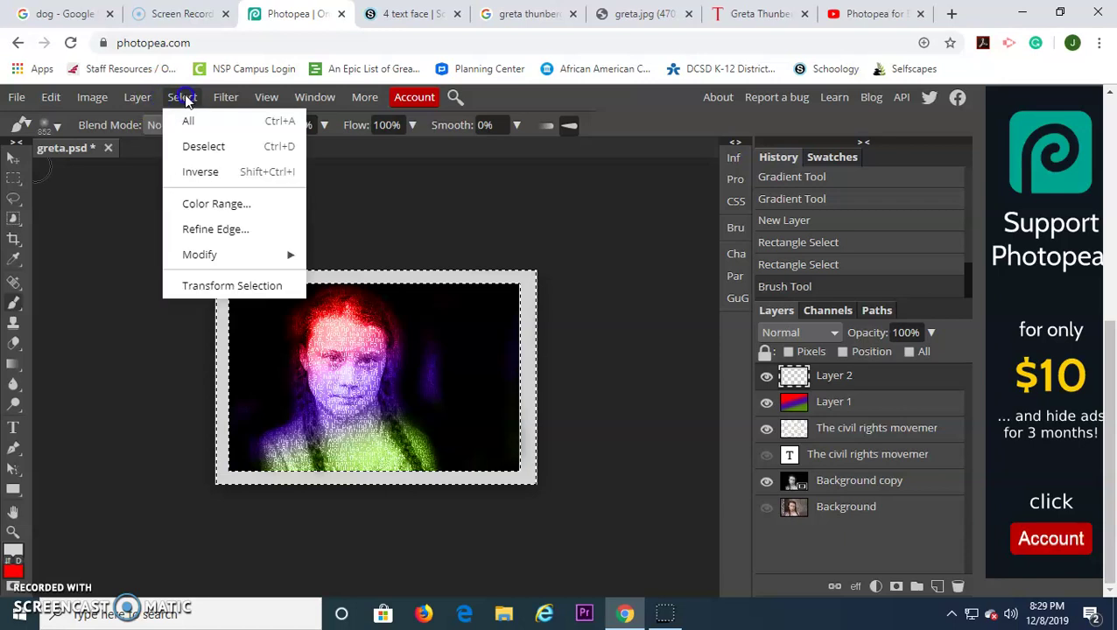
click(197, 144)
- Add a wide text box across the upper part of the portrait containing "Greta Thunberg"
right_click(14, 364)
right_click(13, 405)
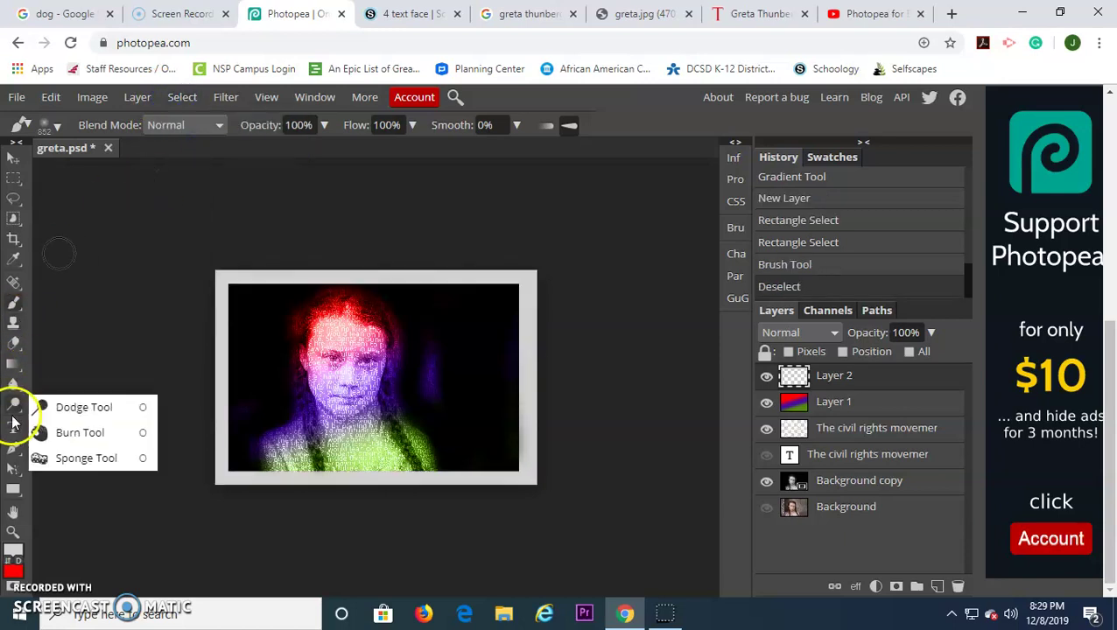
click(14, 428)
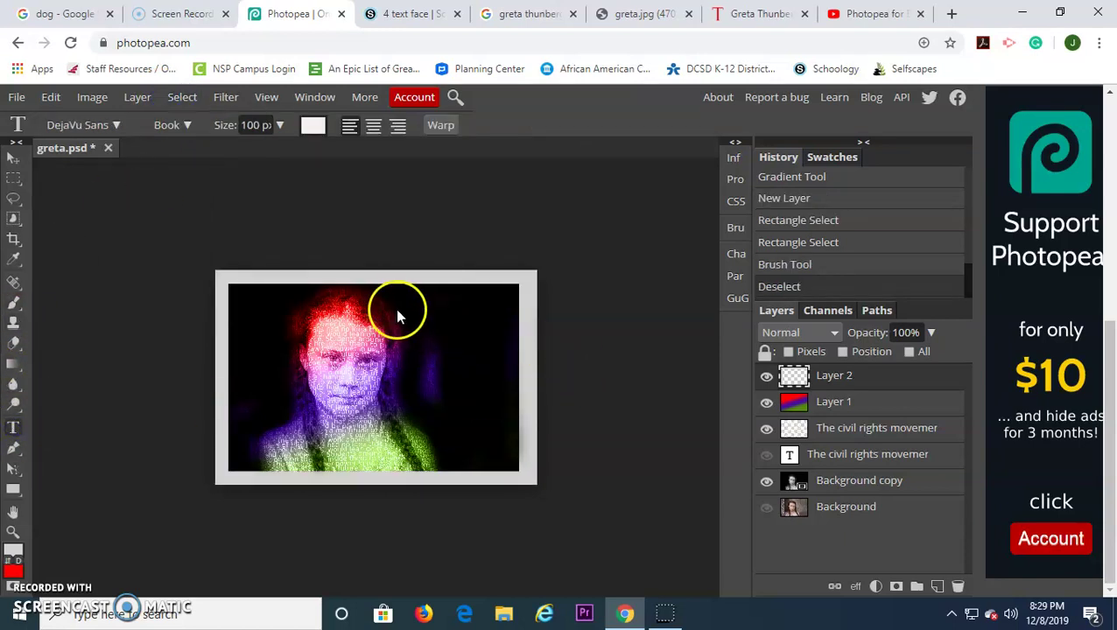
mouse_move(266, 298)
mouse_down()
mouse_move(498, 329)
mouse_move(484, 327)
mouse_up()
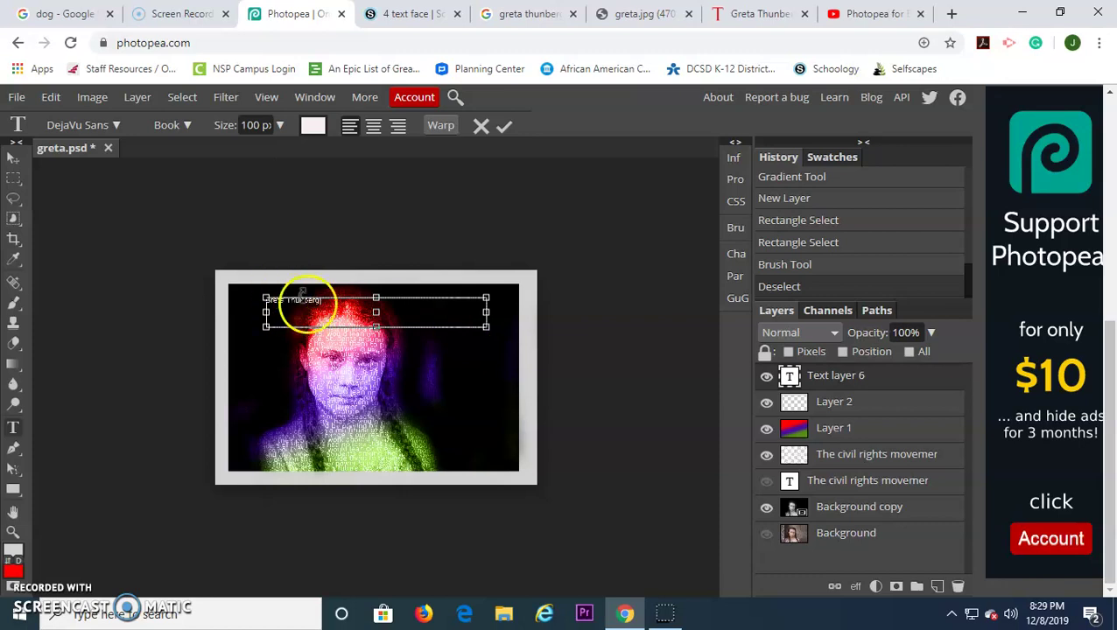
- Set the "Greta Thunberg" text to the Desyrel font at 300 px and commit it
drag(336, 312, 264, 299)
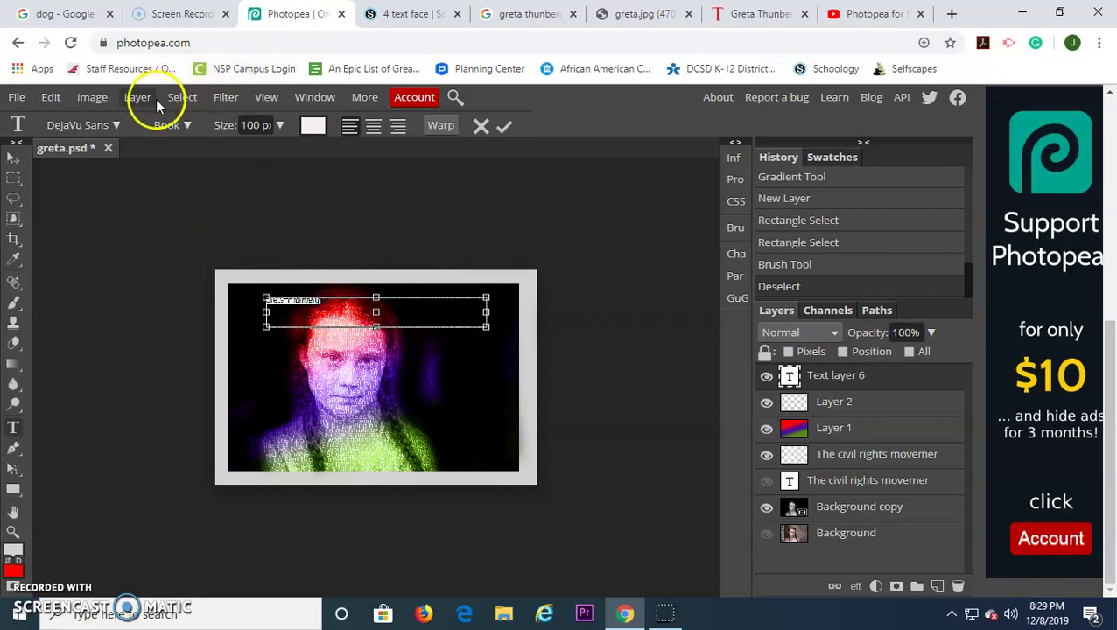
click(107, 125)
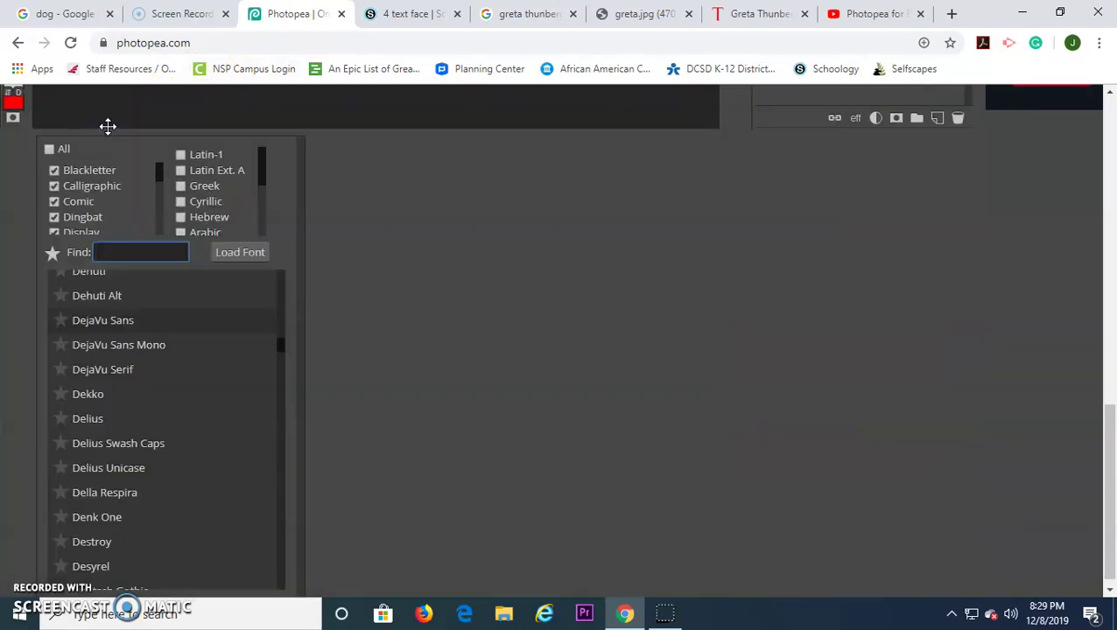
scroll(92, 507, down, 3)
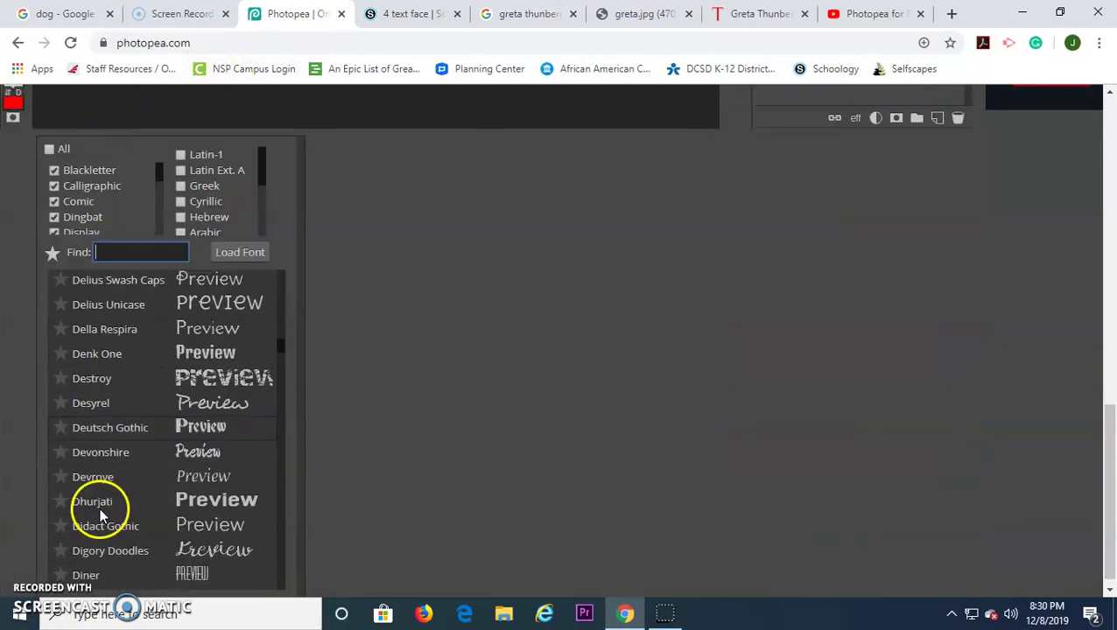
click(90, 321)
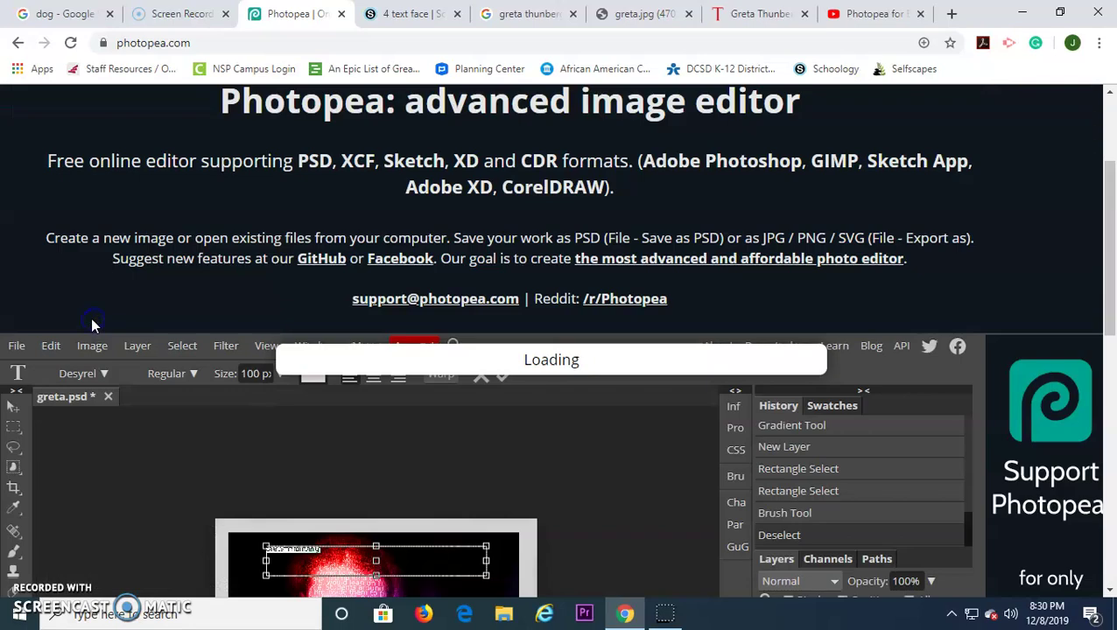
scroll(835, 369, down, 3)
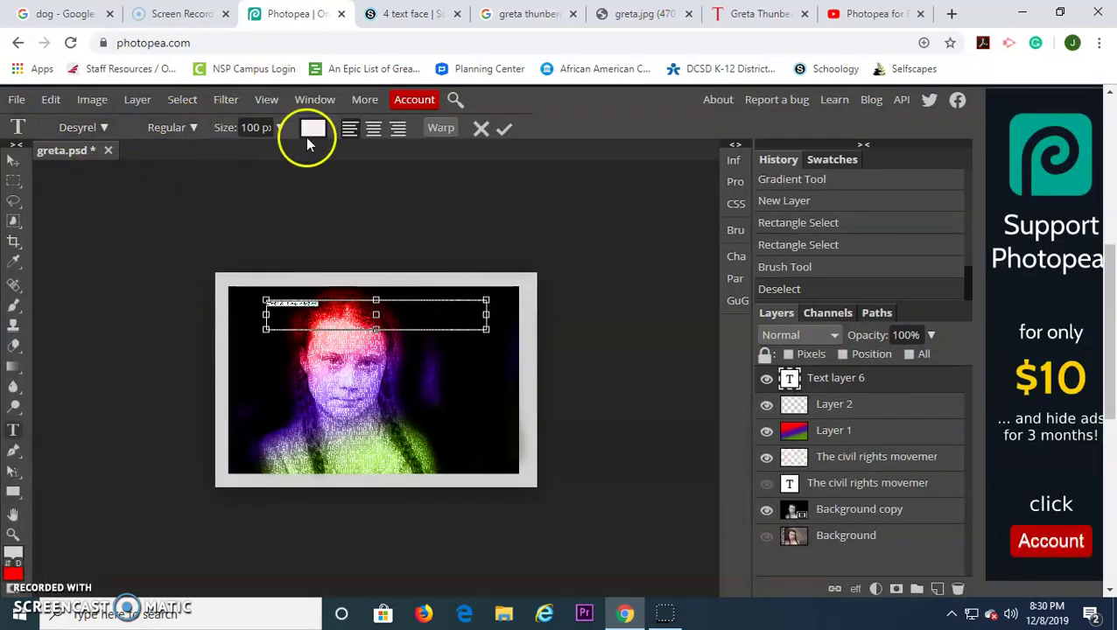
click(279, 128)
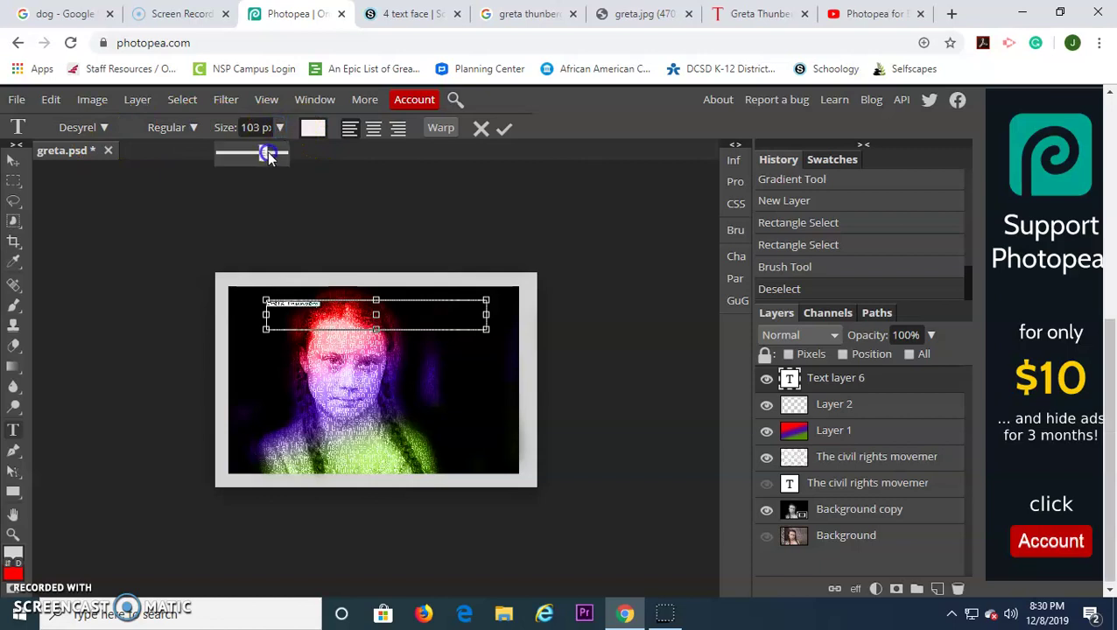
drag(275, 154, 283, 153)
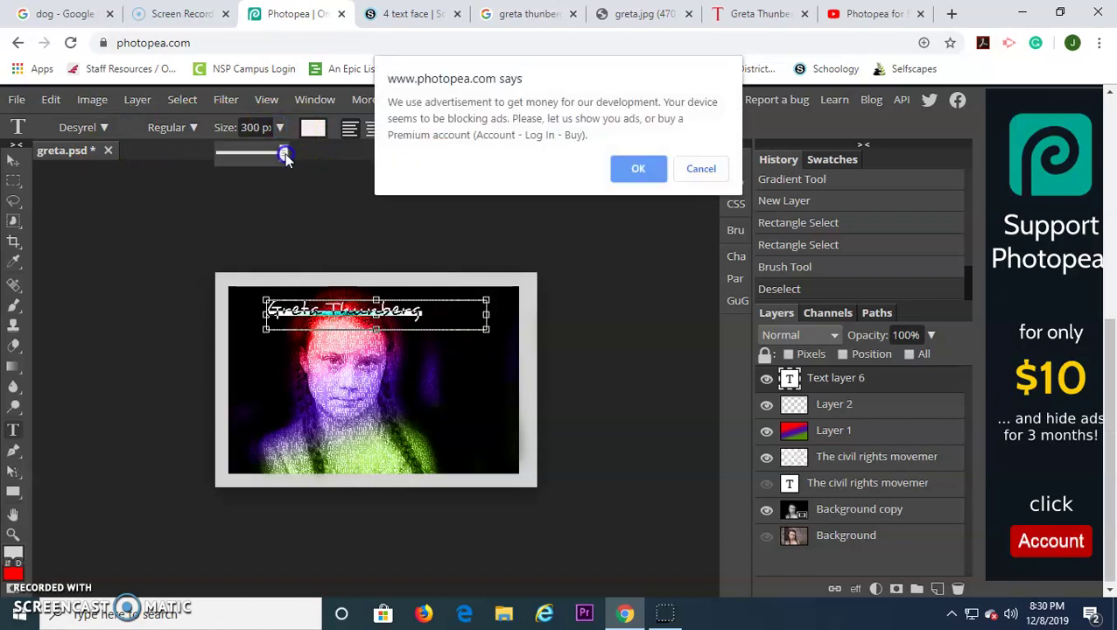
click(641, 172)
click(506, 129)
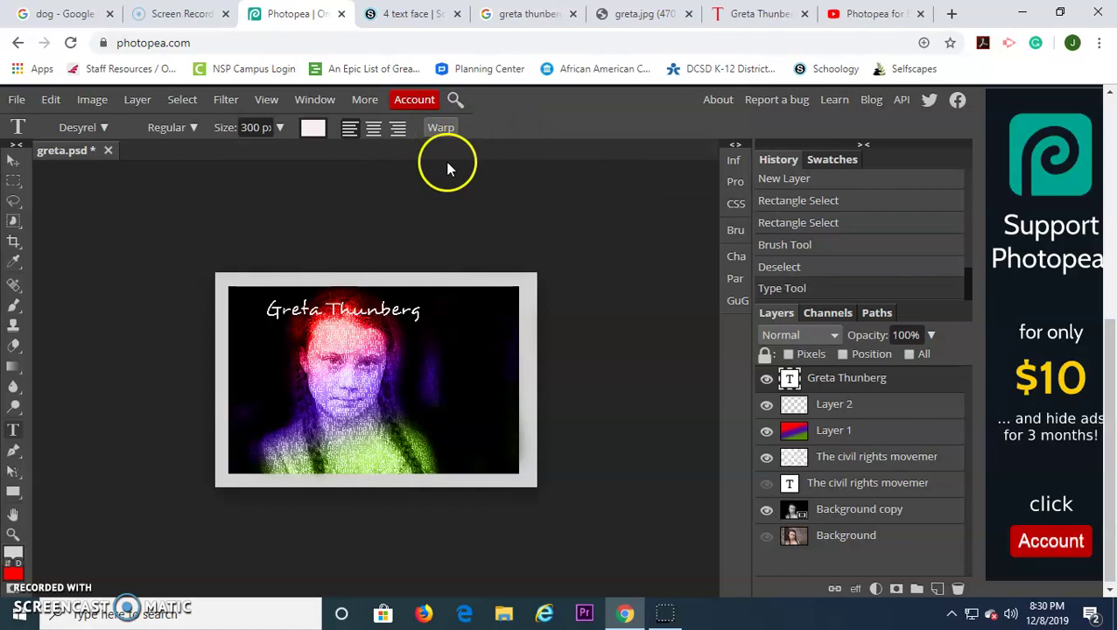
- Rotate the name with Free Transform to read vertically upward, and place it inside the frame along the portrait's right edge
click(14, 159)
drag(383, 308, 491, 444)
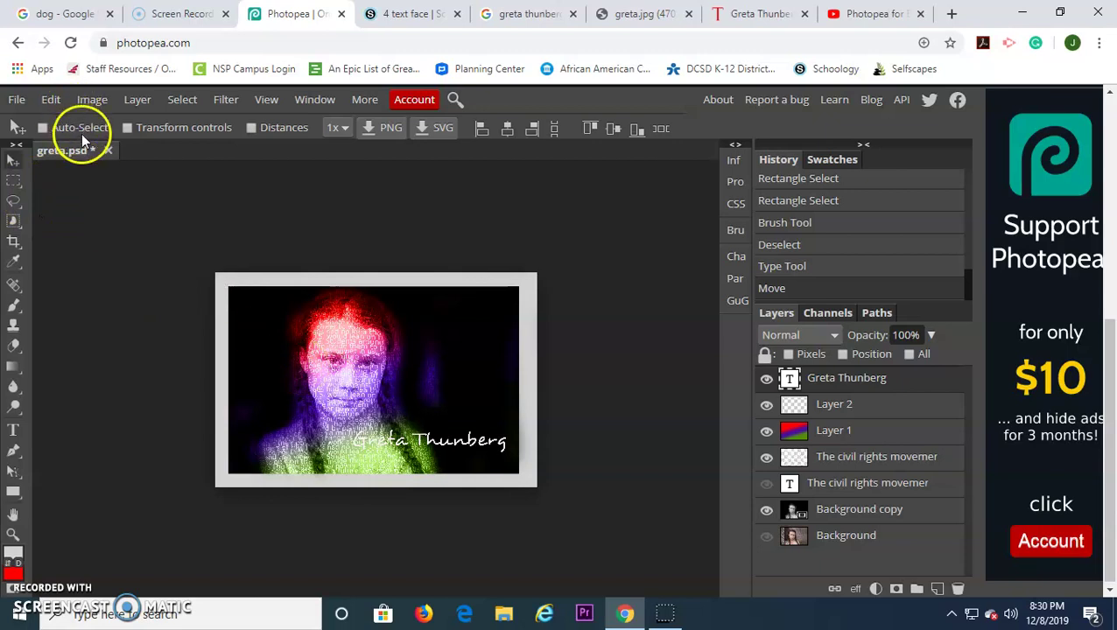
key(ctrl+t)
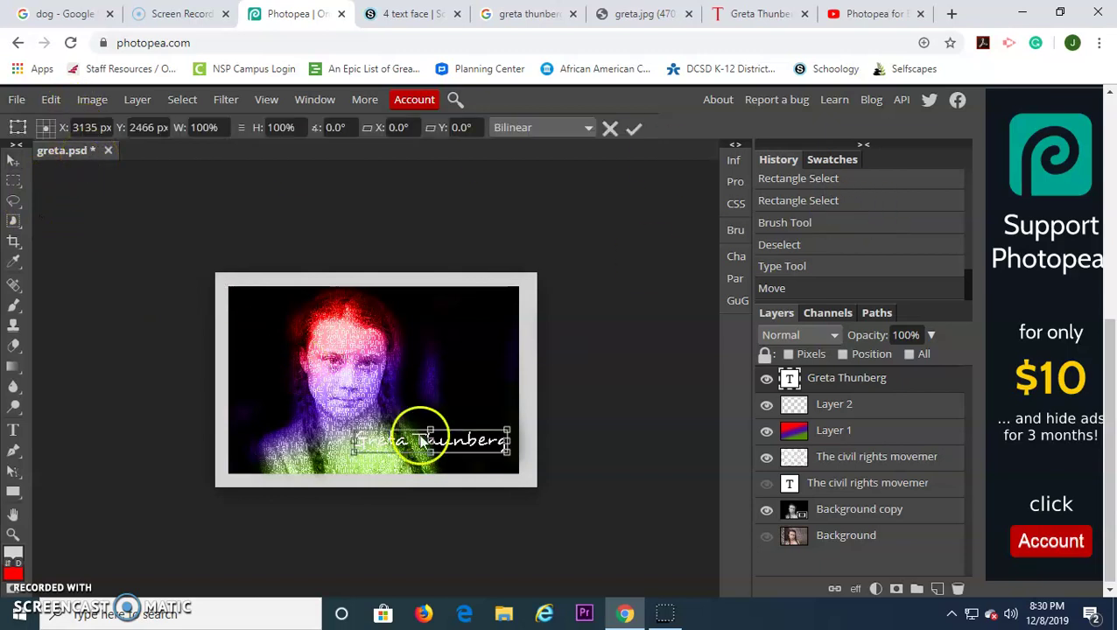
drag(508, 427, 424, 321)
click(634, 128)
drag(451, 390, 501, 353)
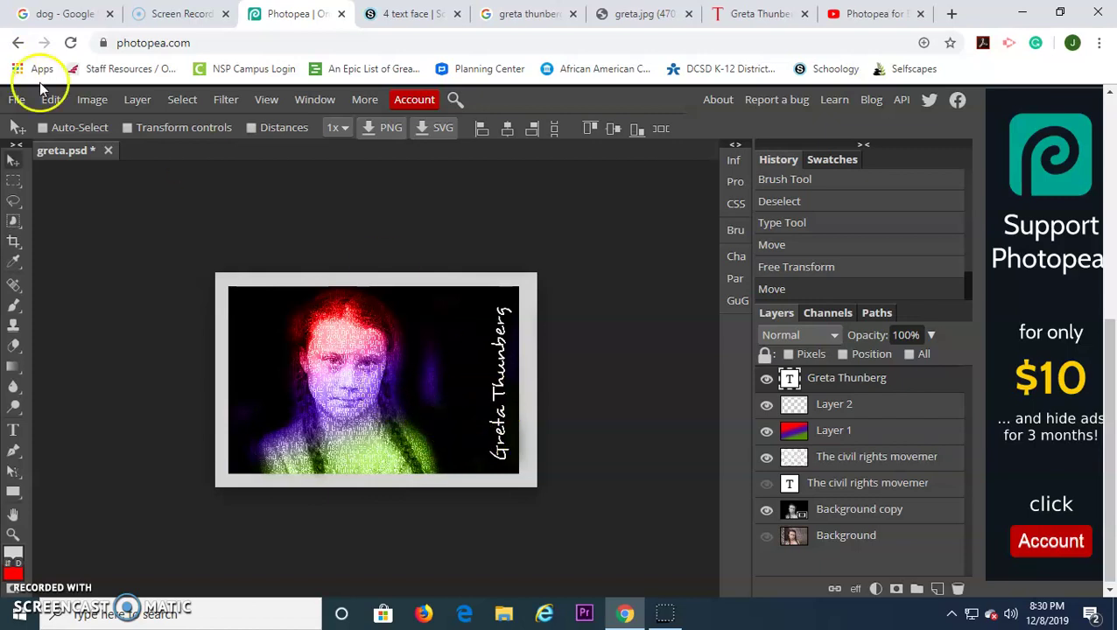
click(644, 171)
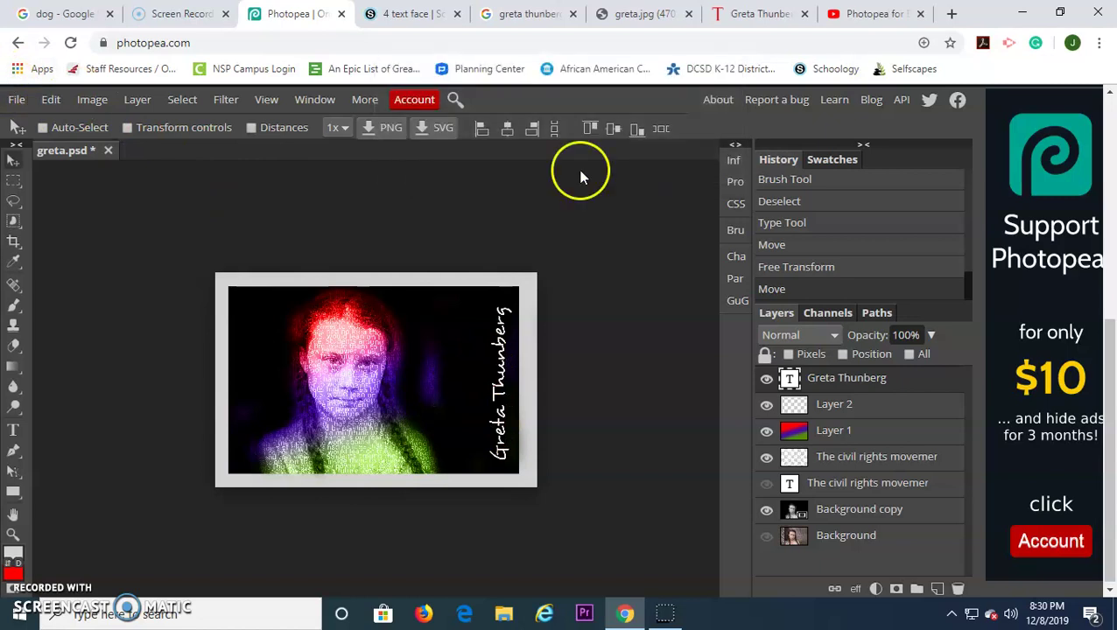
- Start exporting the portrait as a JPG and raise the quality toward the maximum
click(14, 101)
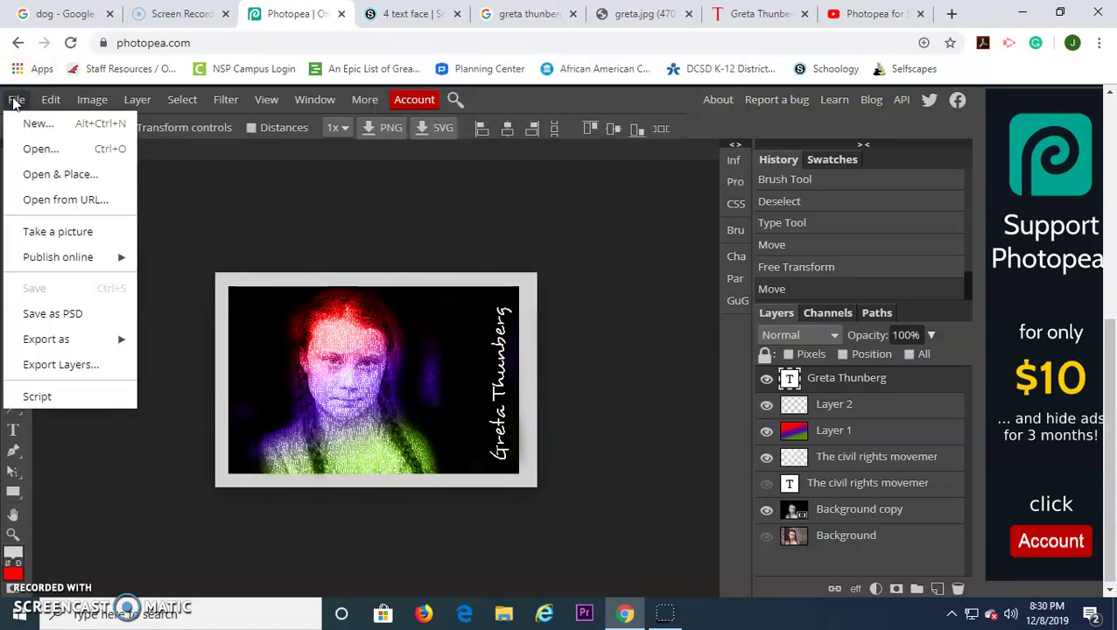
click(83, 339)
click(174, 351)
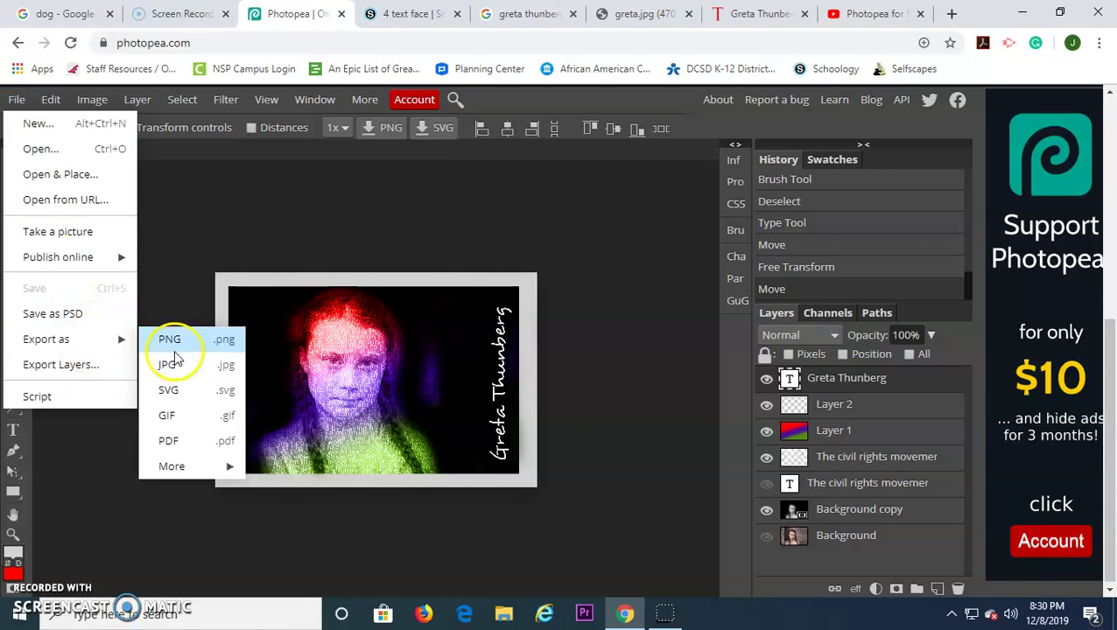
click(182, 368)
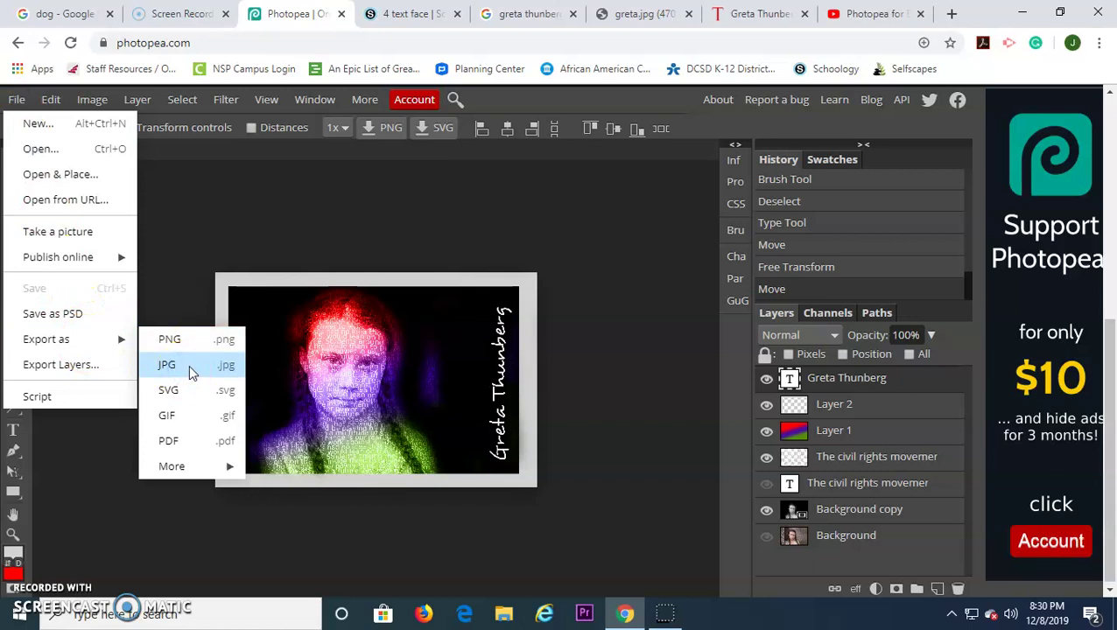
click(191, 374)
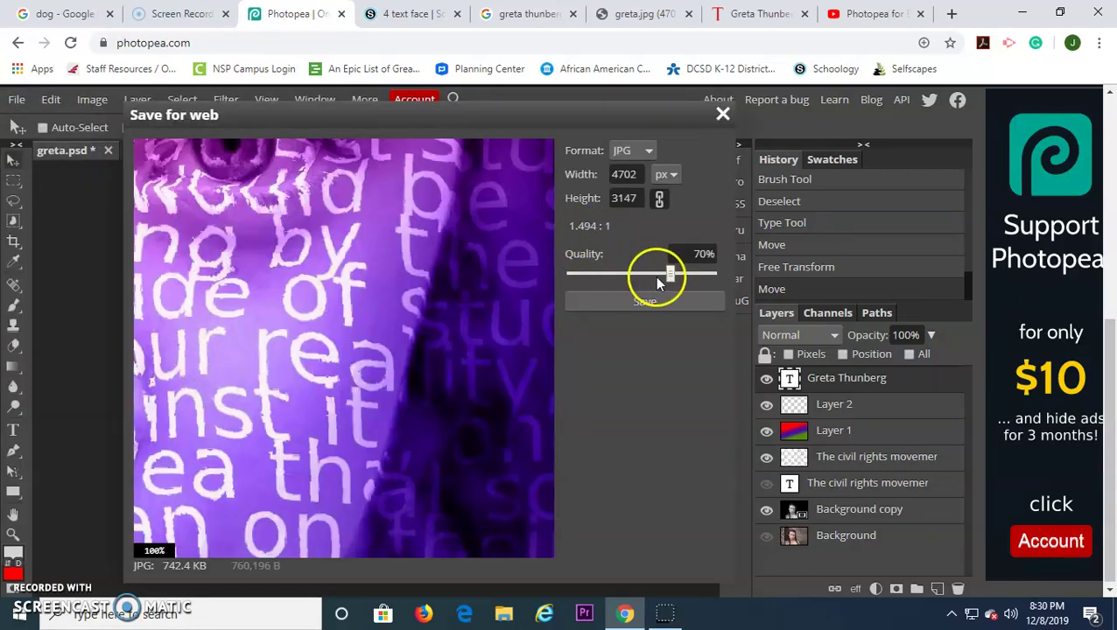
drag(674, 274, 720, 278)
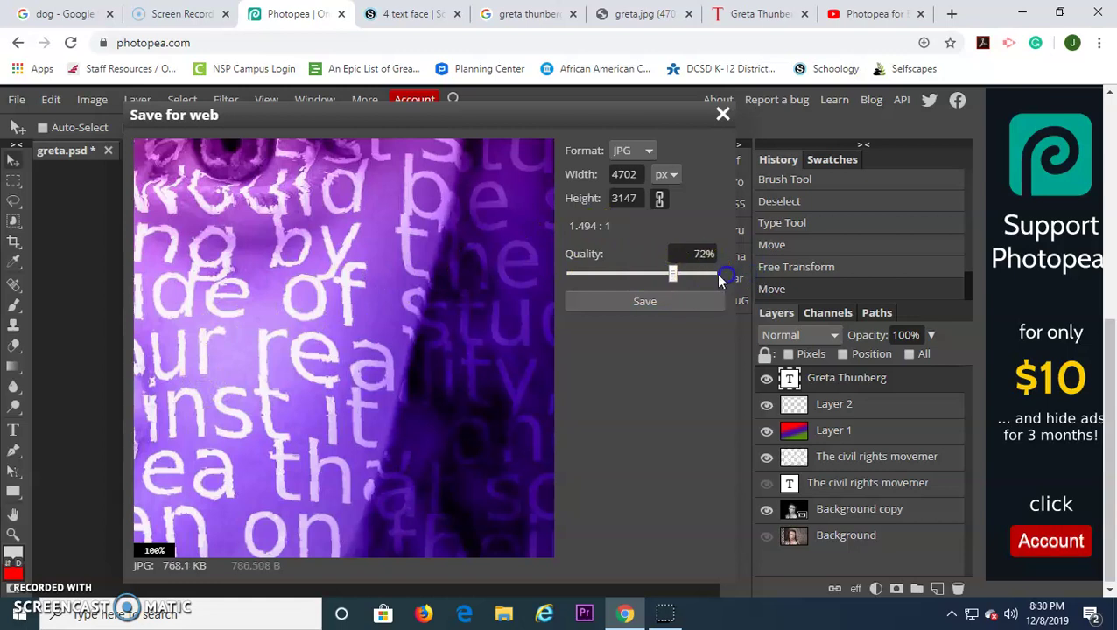